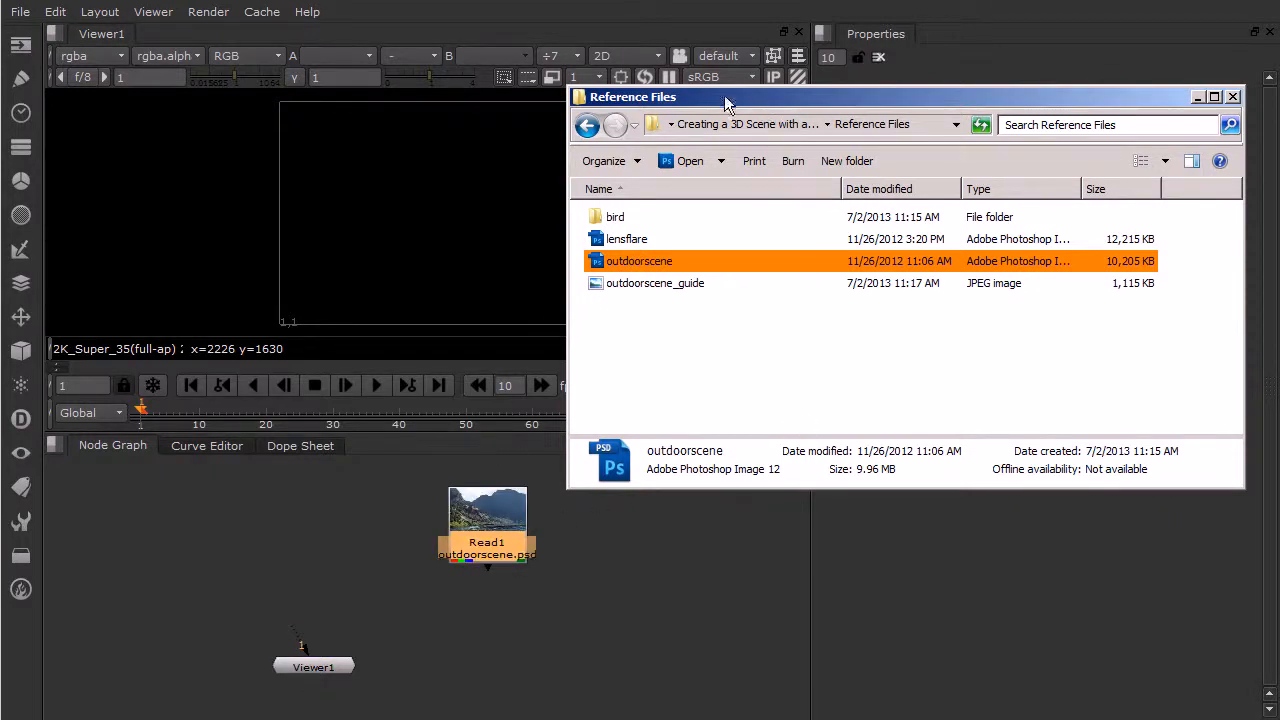
- Move the Reference Files window out of the way and connect Viewer1 to the Read1 node
drag(726, 99, 1279, 150)
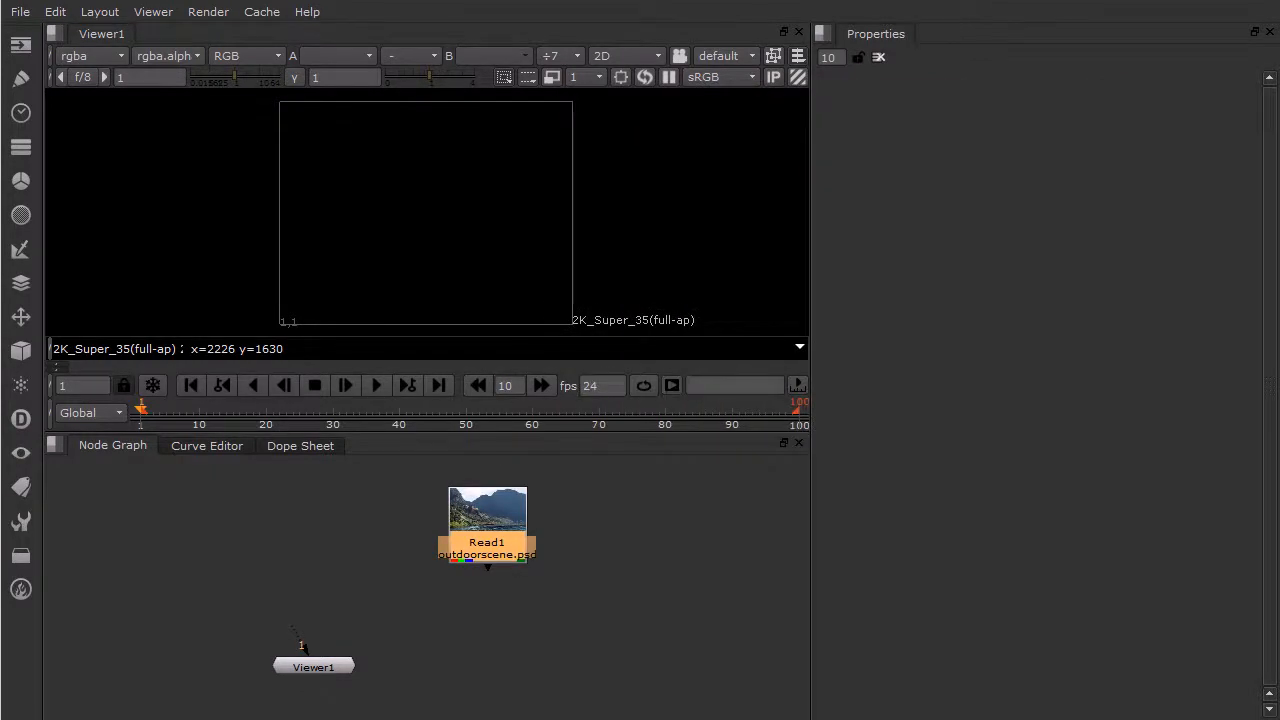
drag(293, 638, 487, 537)
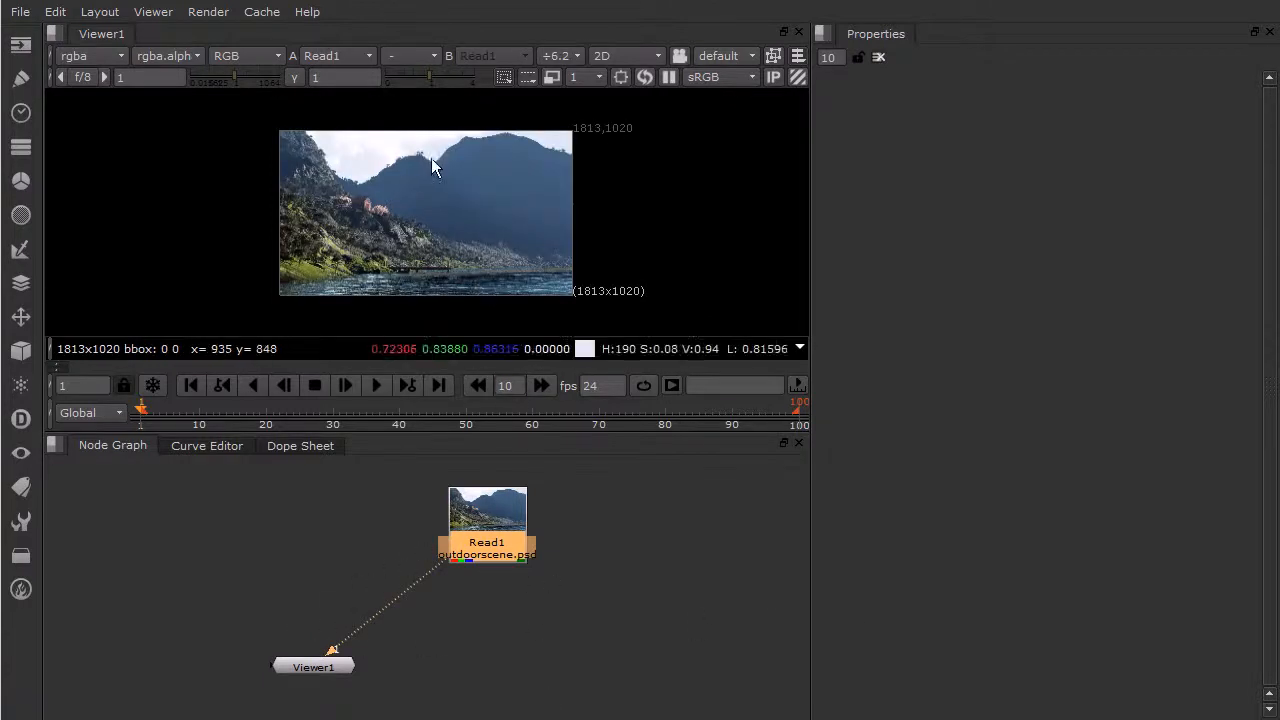
- Examine the outdoor scene image up close, from the hillside house and pier to the mountains and sky
scroll(433, 175, up, 1)
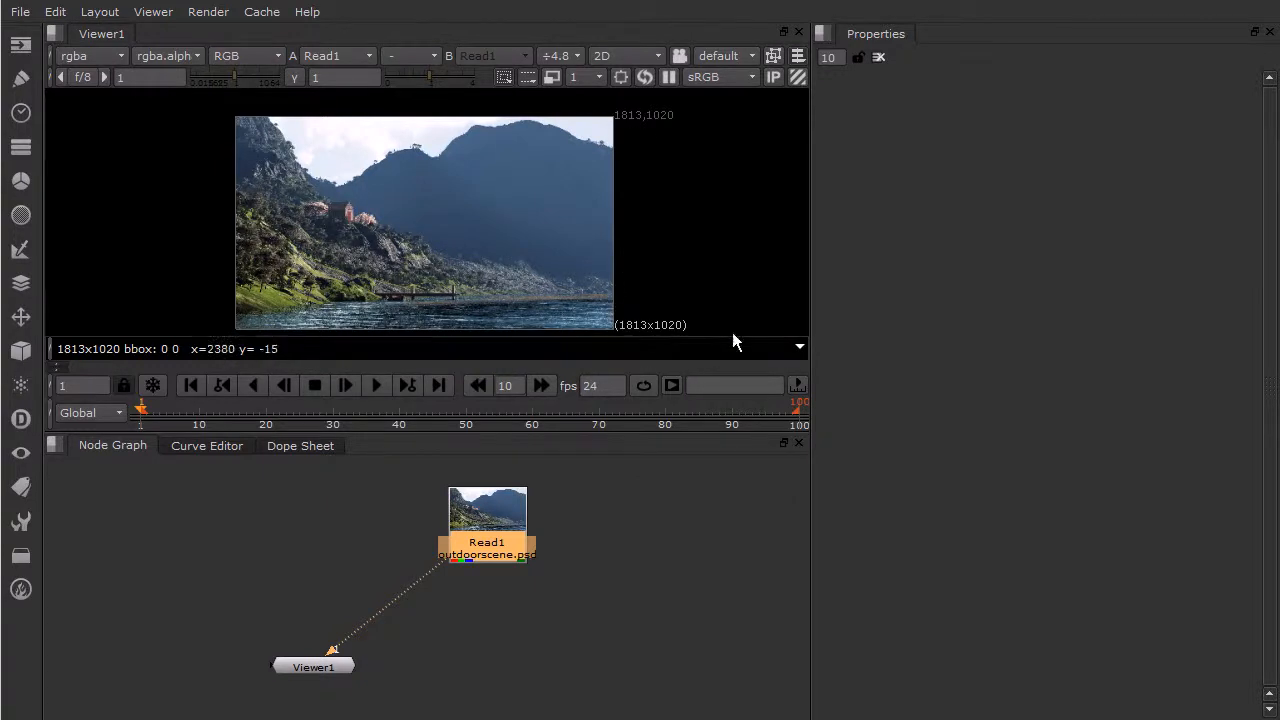
scroll(338, 220, up, 3)
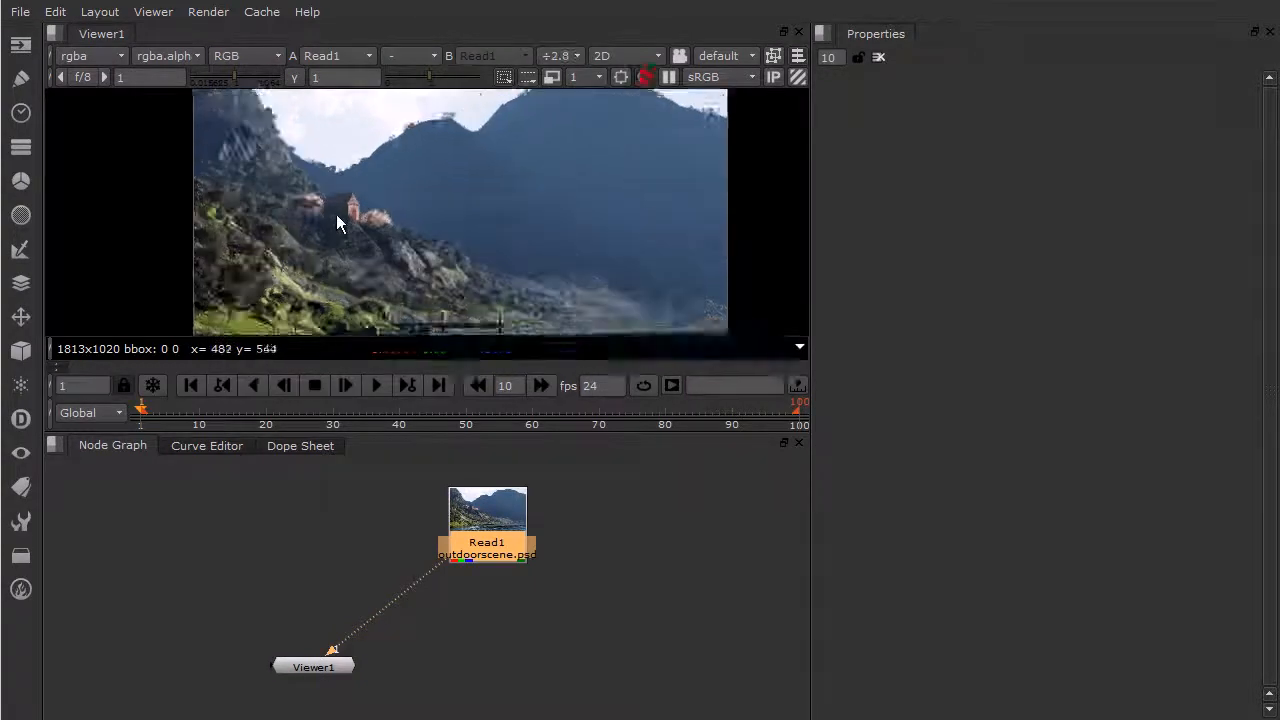
scroll(413, 212, down, 1)
middle_drag(540, 237, 503, 163)
scroll(418, 209, up, 1)
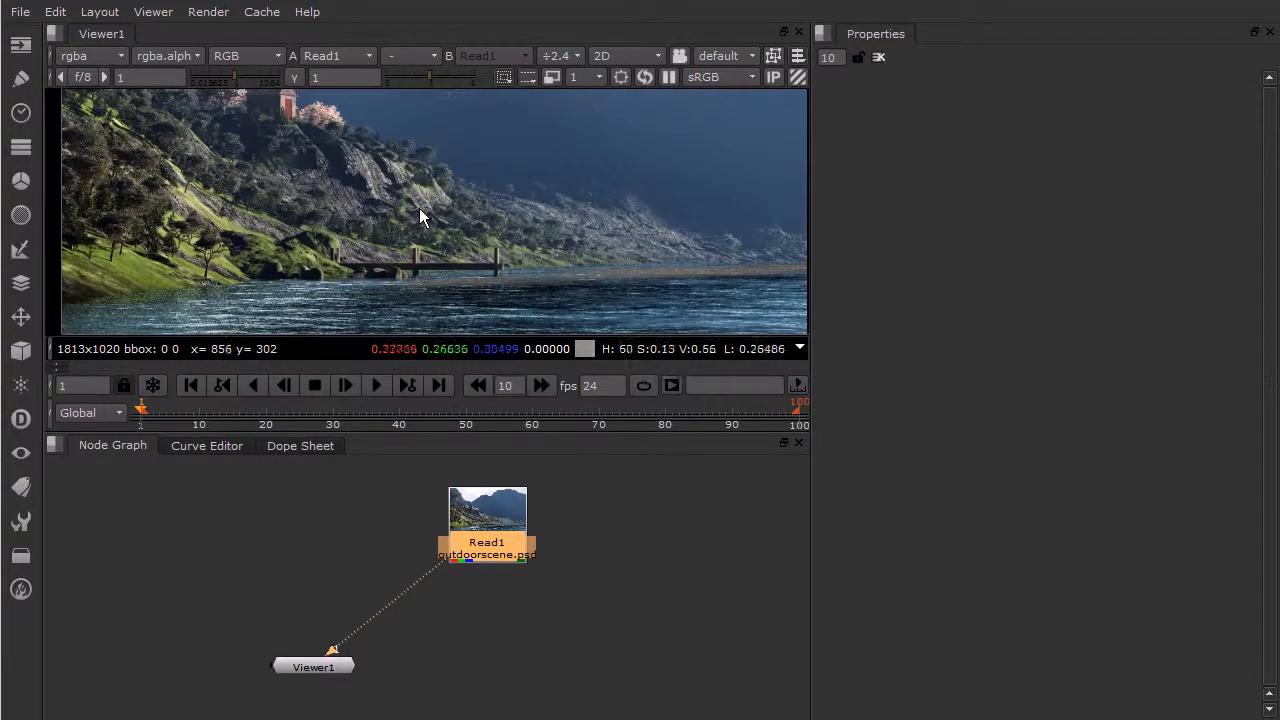
scroll(425, 168, up, 1)
middle_drag(425, 168, 389, 316)
middle_drag(420, 200, 480, 223)
scroll(473, 240, down, 1)
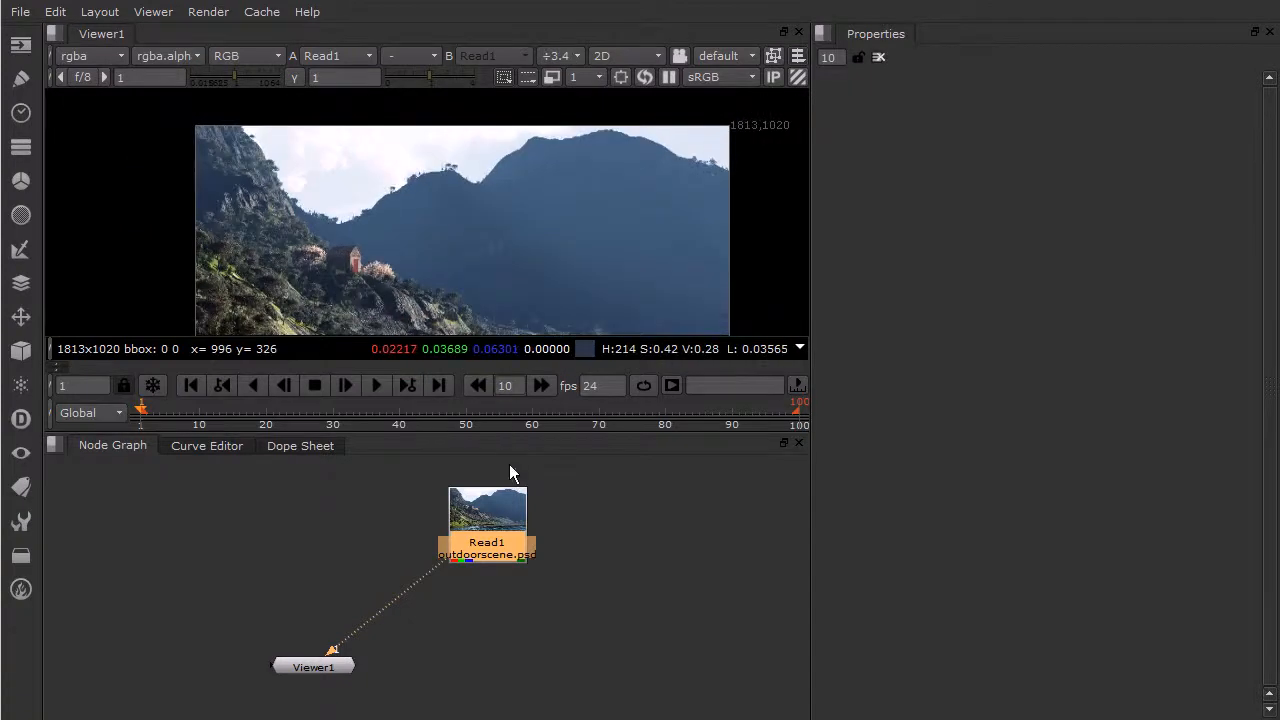
- Enlarge the viewer pane to fit the whole image and place the Read1 node directly above Viewer1
drag(506, 432, 520, 522)
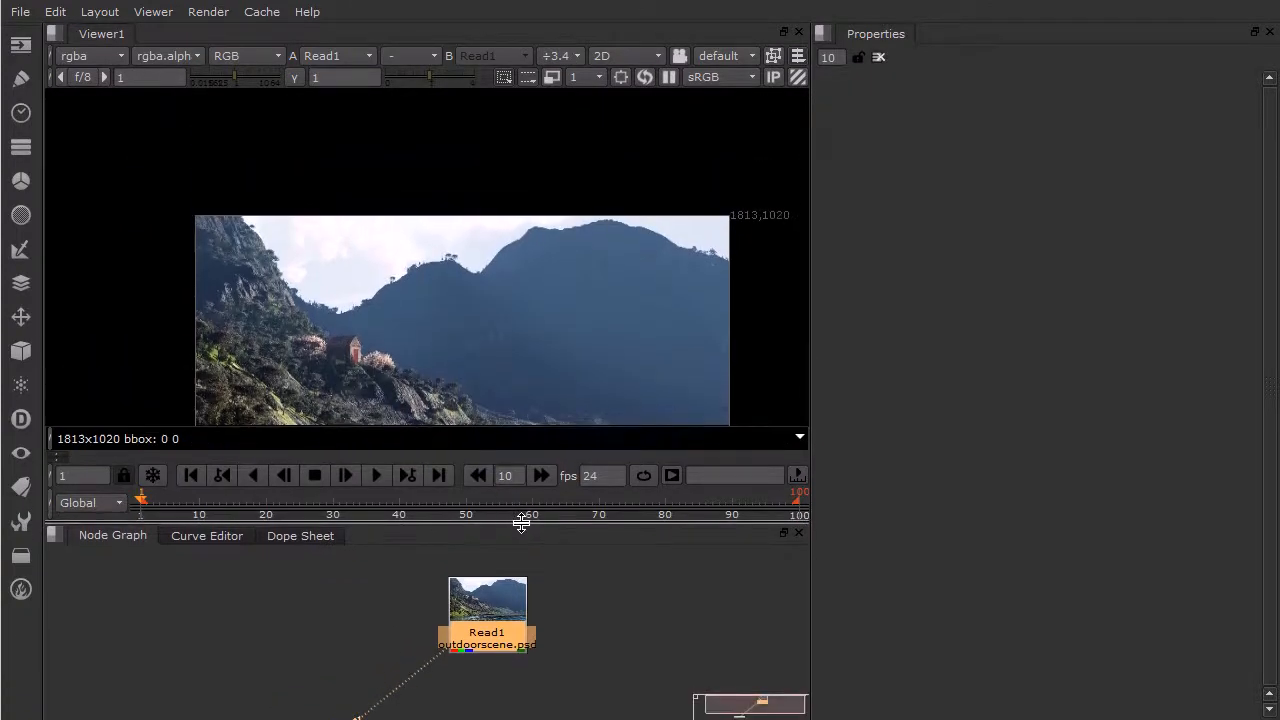
middle_drag(503, 349, 482, 252)
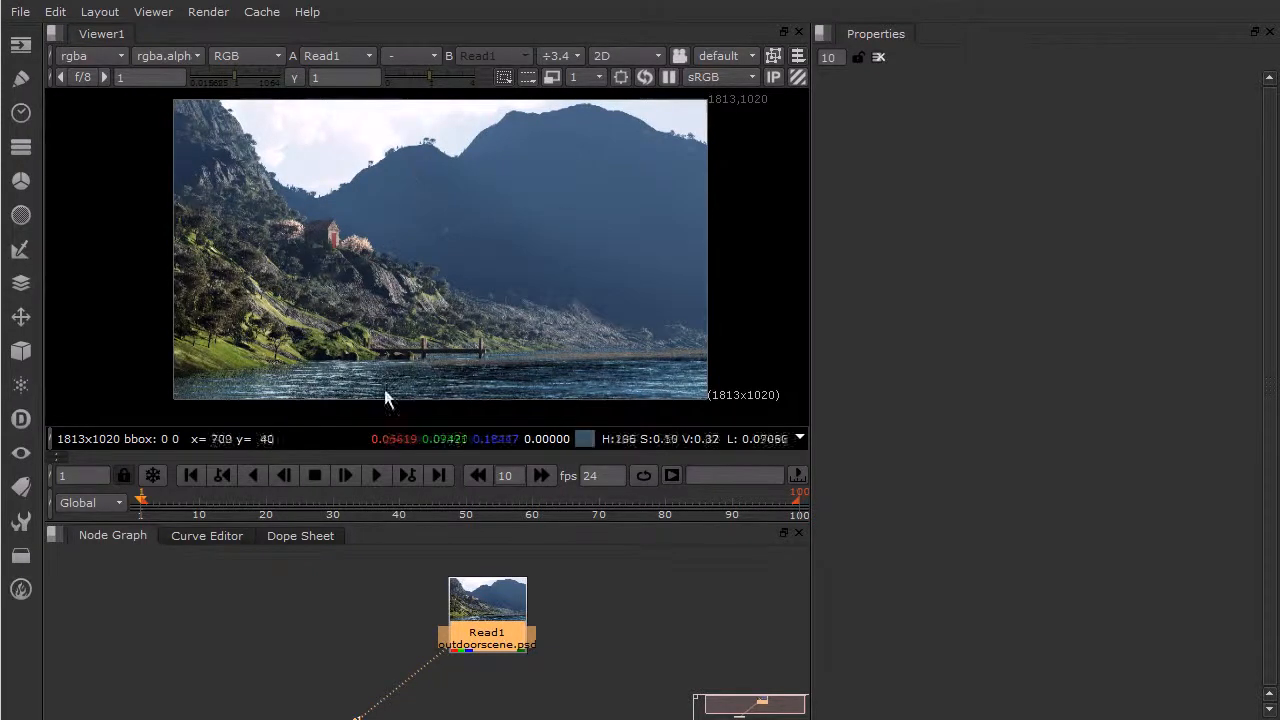
drag(467, 586, 293, 598)
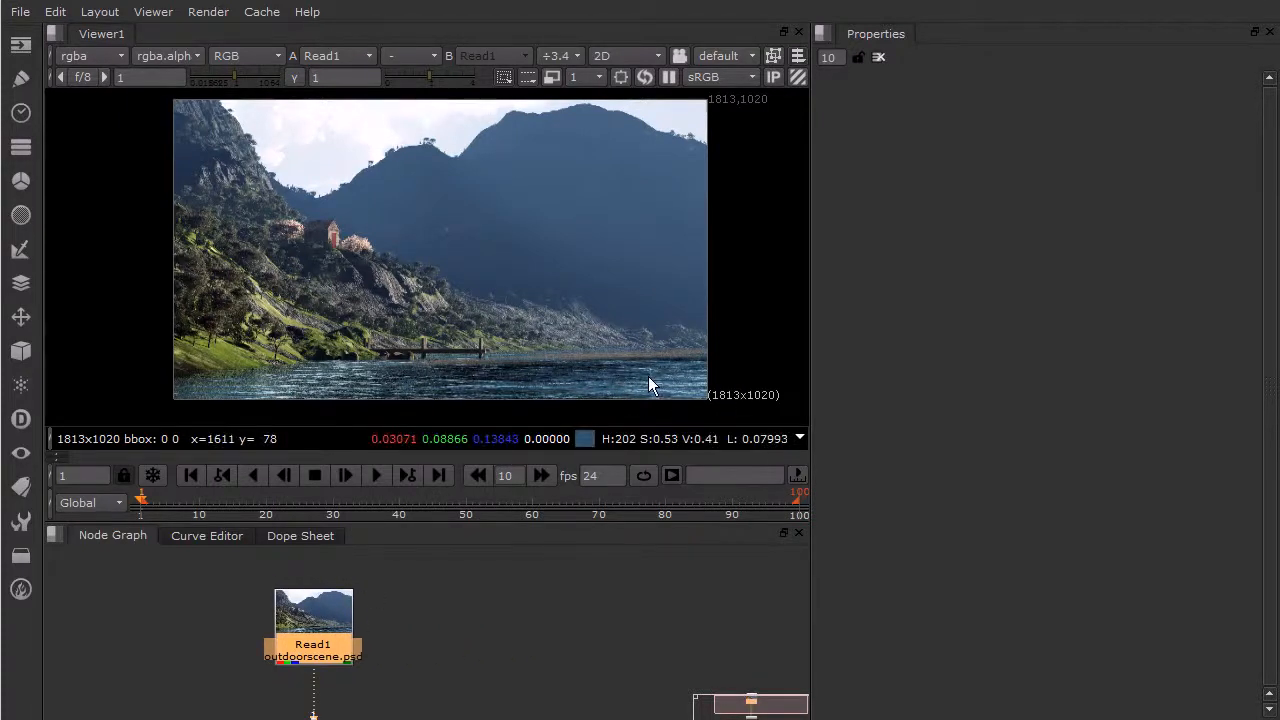
mouse_move(588, 446)
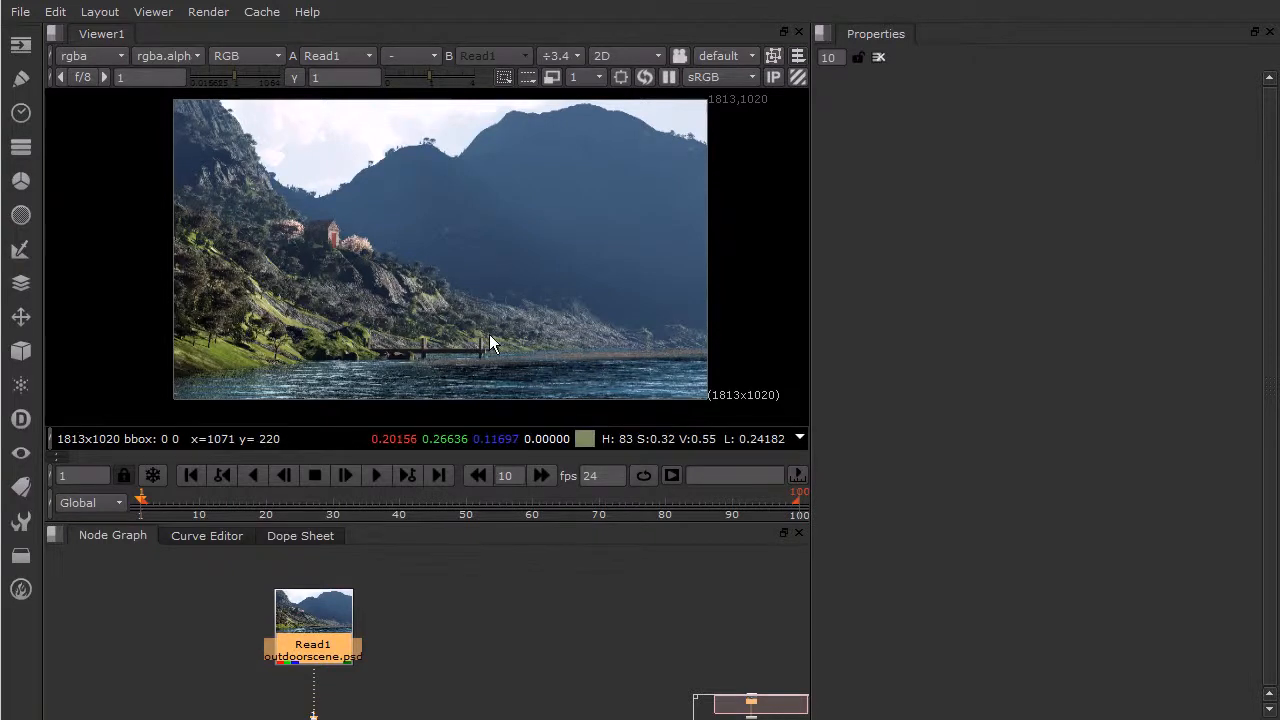
middle_drag(552, 260, 538, 268)
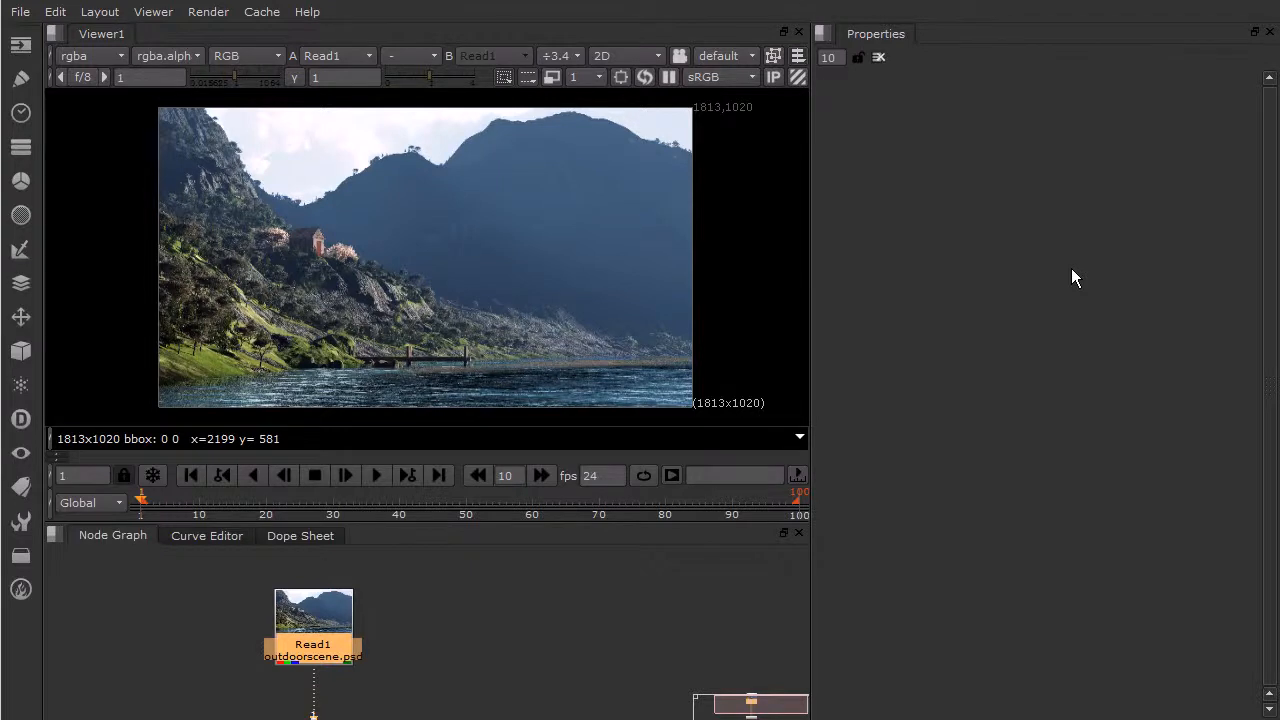
- Create a new full size format in the project settings and name it 1280x720
key(s)
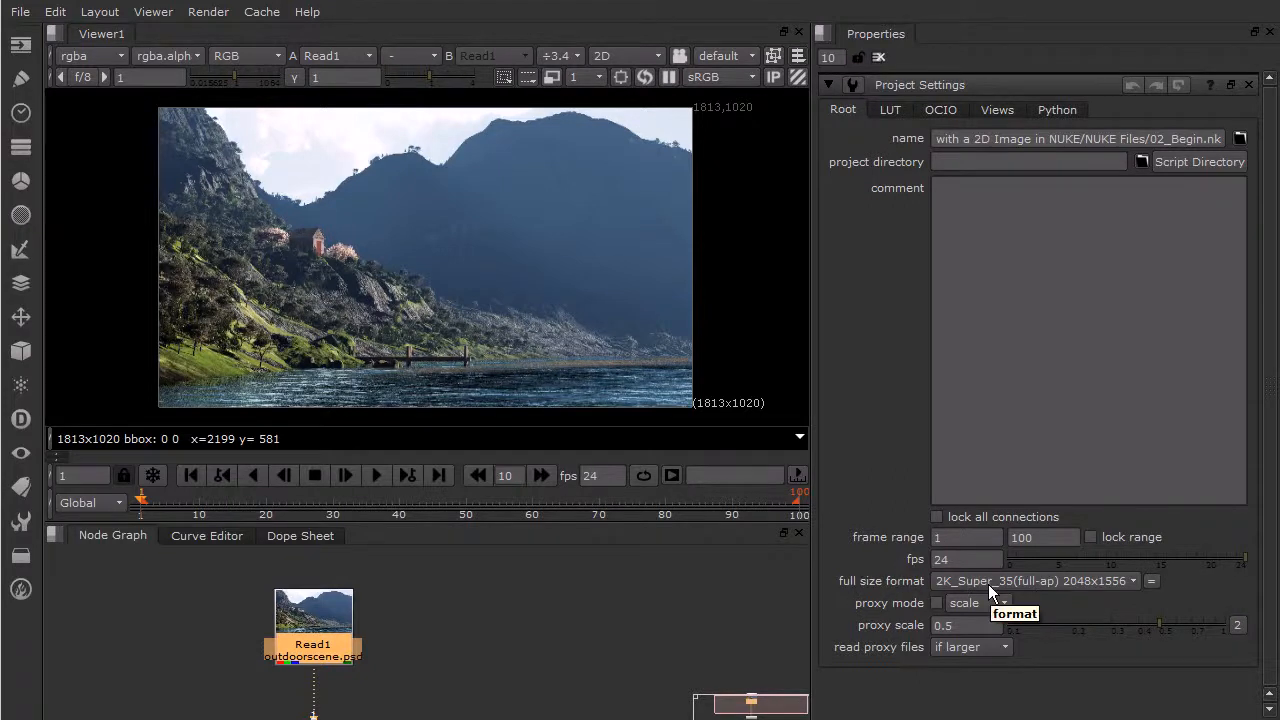
click(1062, 584)
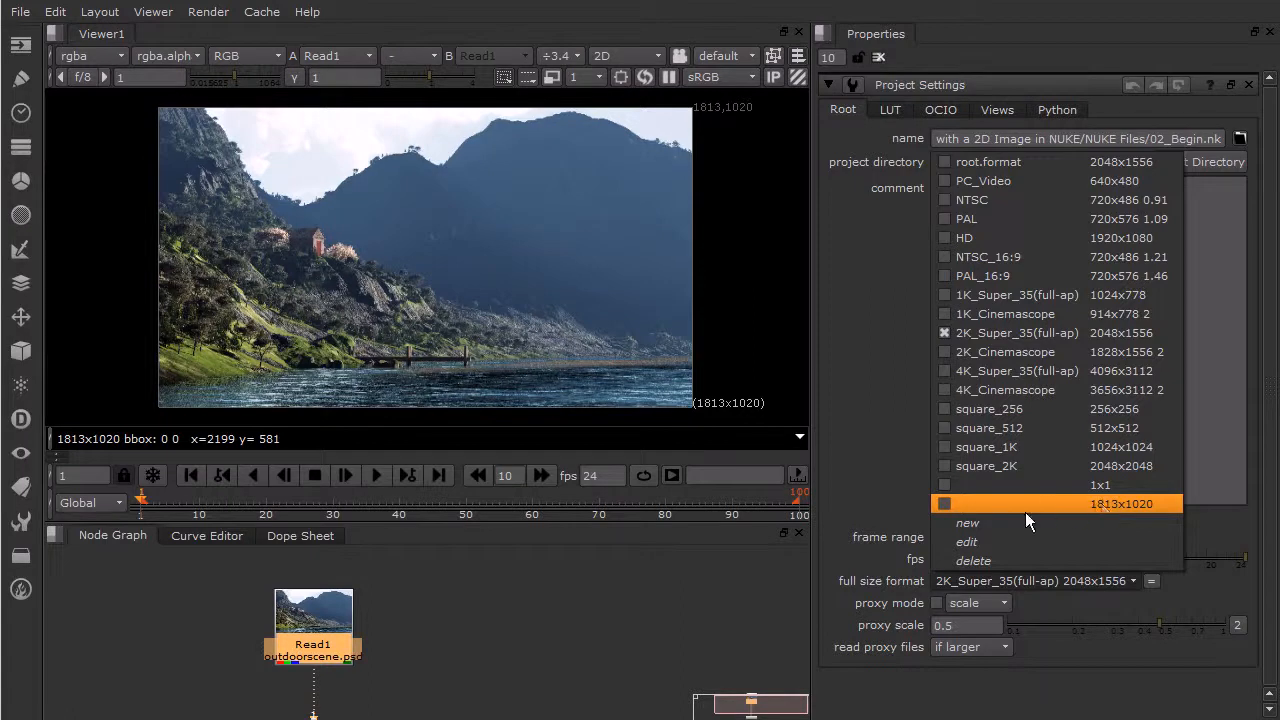
click(966, 526)
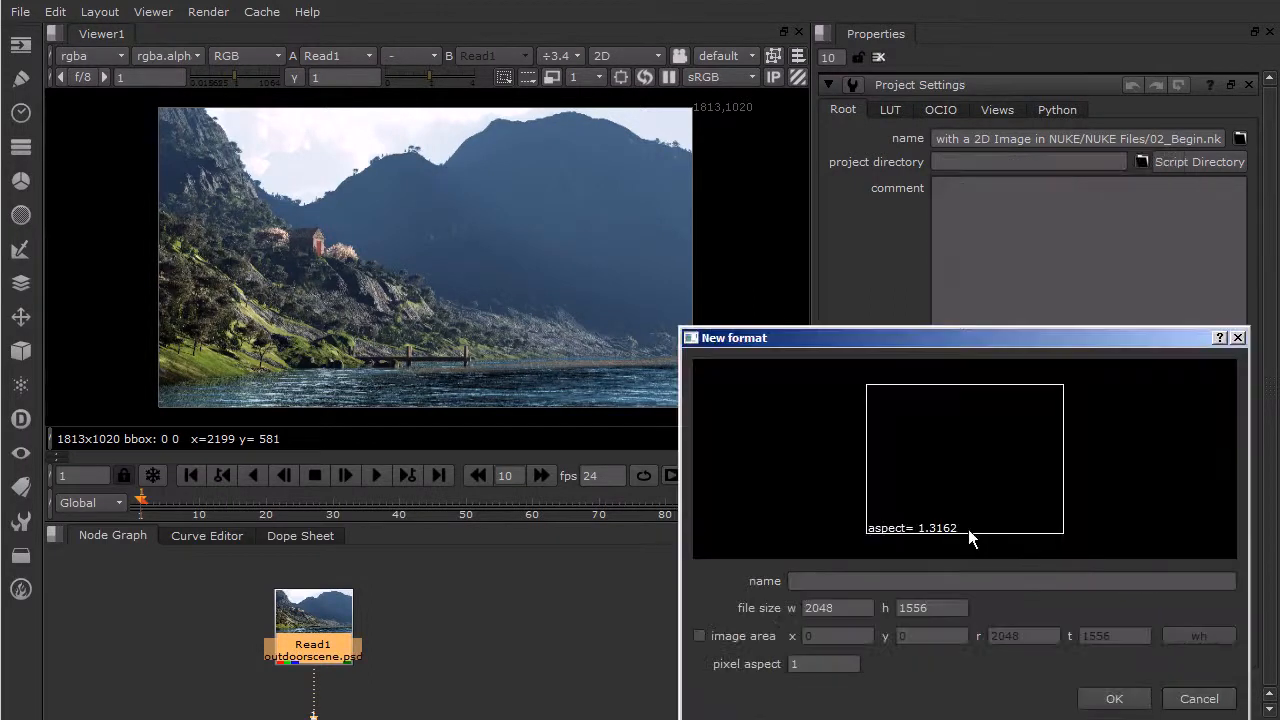
drag(931, 339, 853, 165)
click(761, 409)
text(1280)
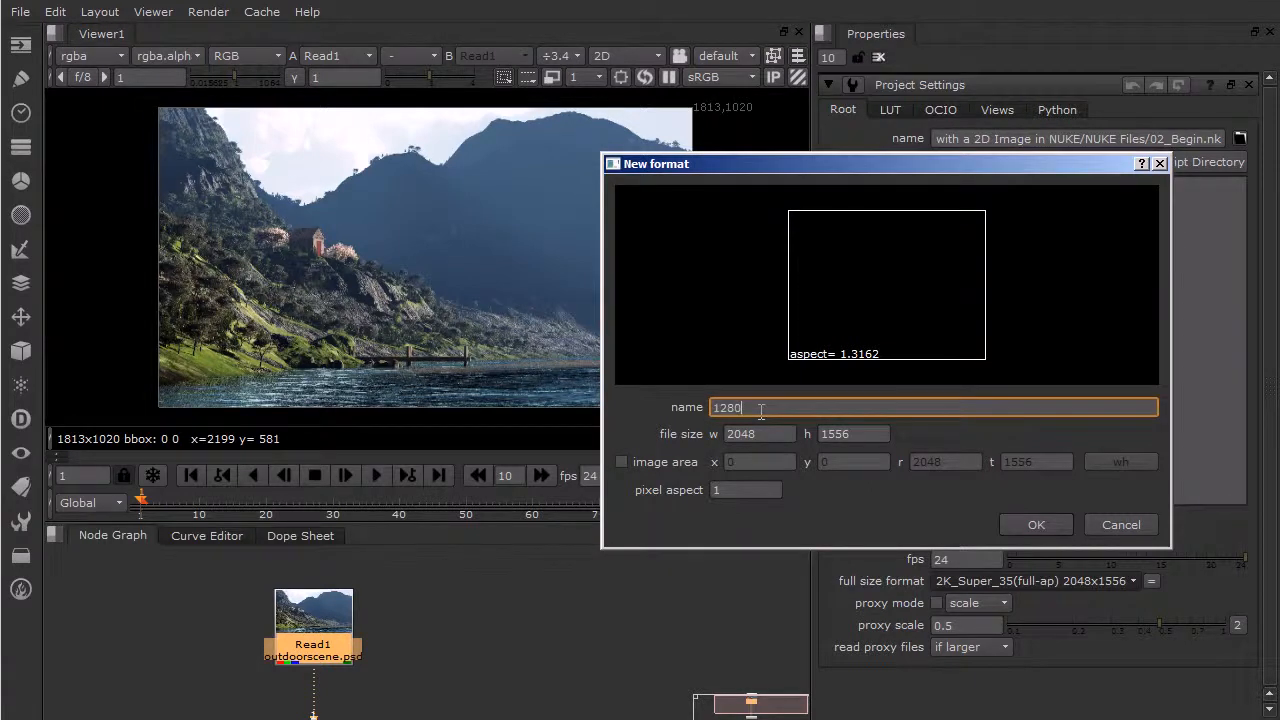
text(x720)
key(Tab)
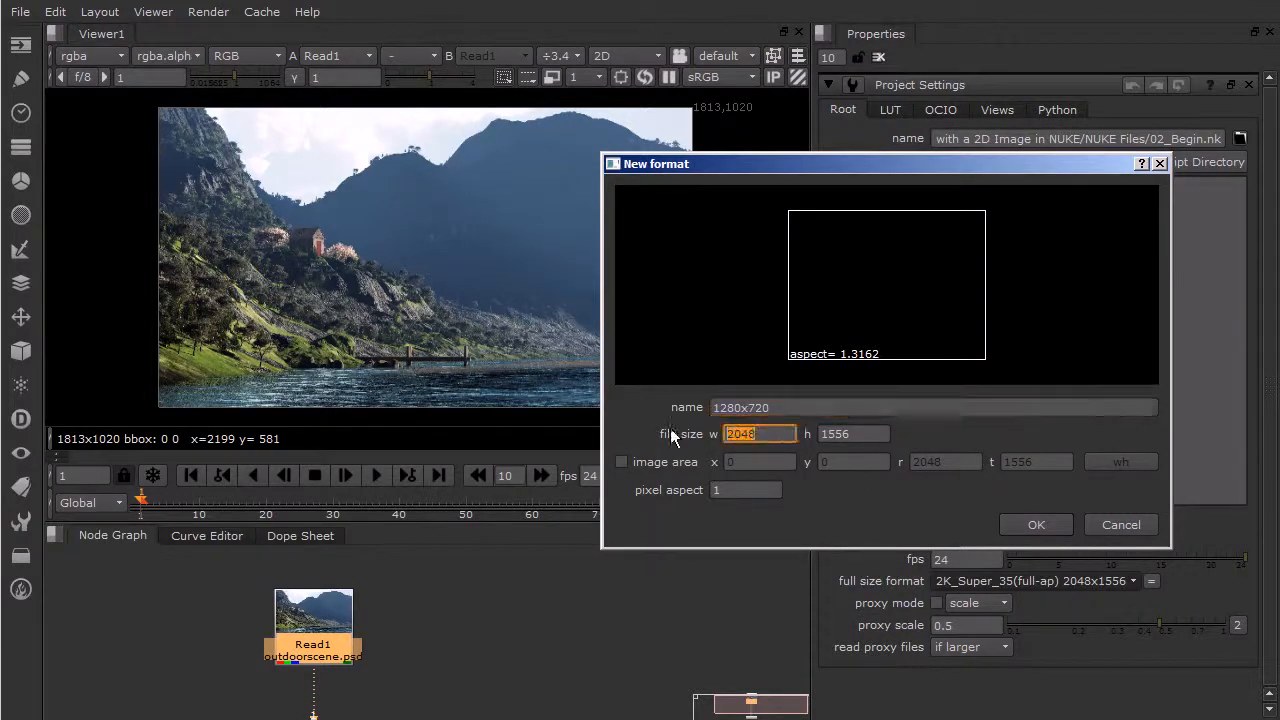
- Set the new format's file size to 1280 wide by 720 high and accept it
text(1280)
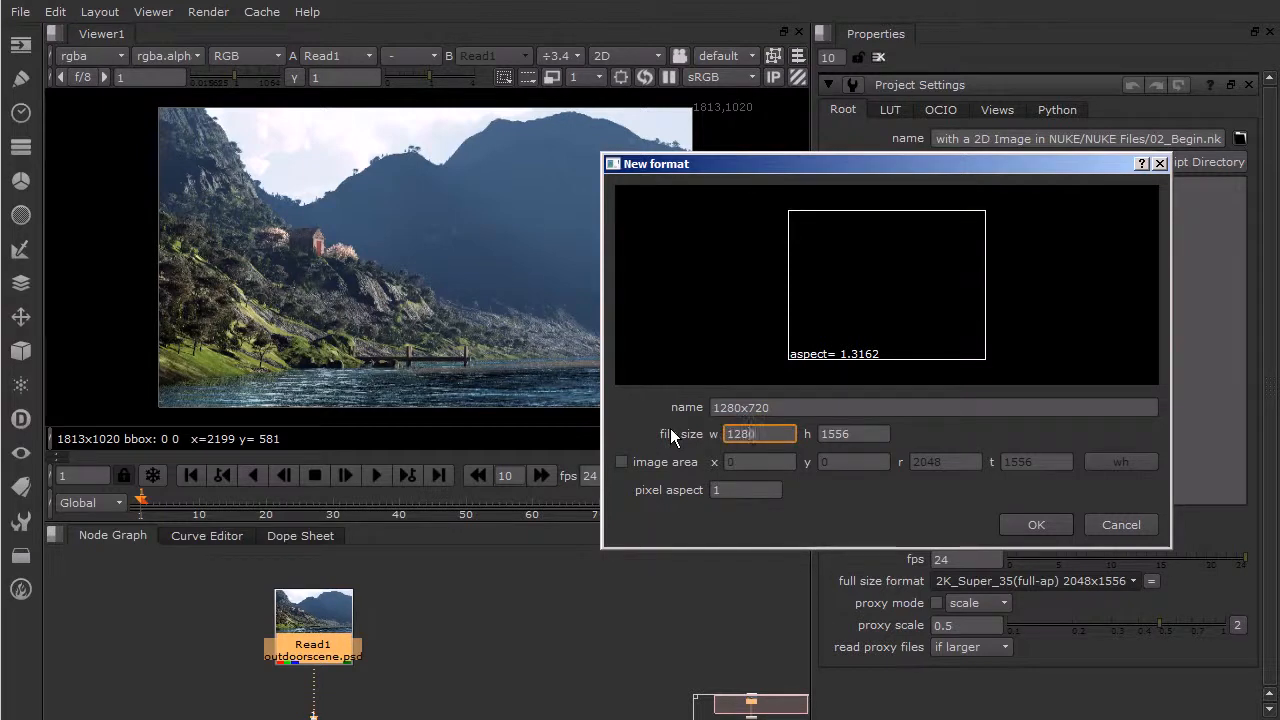
key(Tab)
text(720)
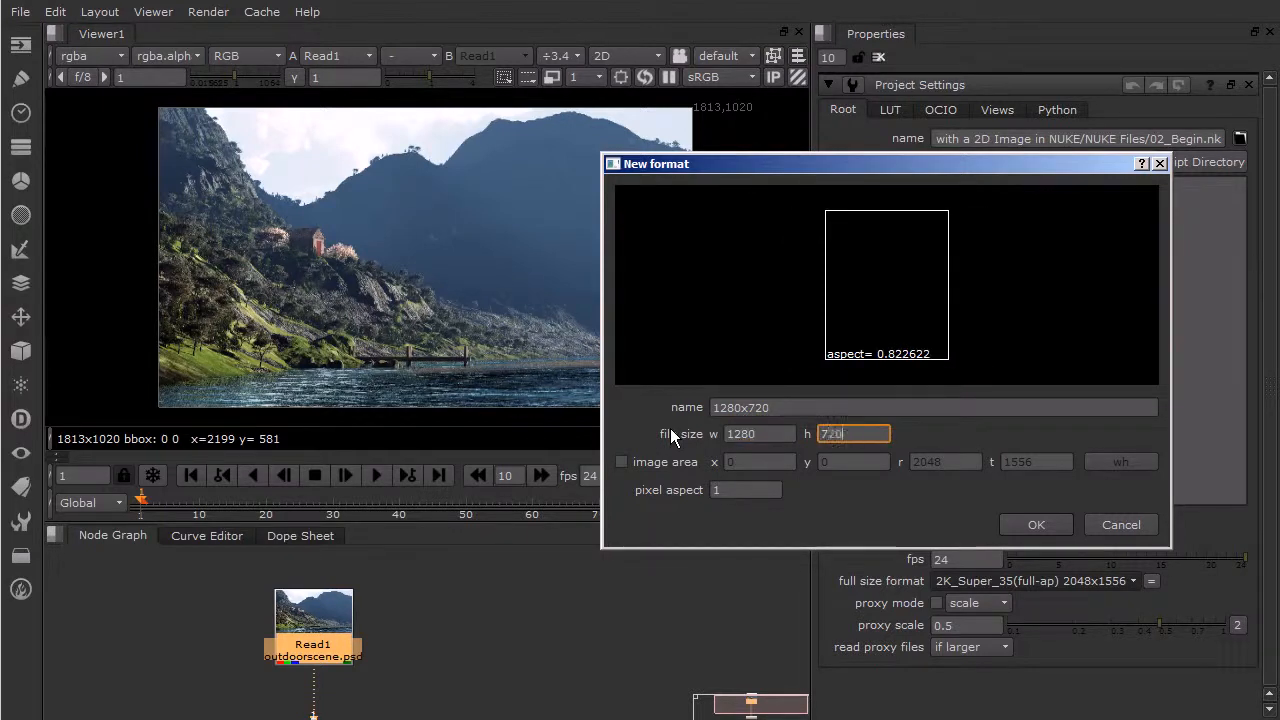
click(750, 431)
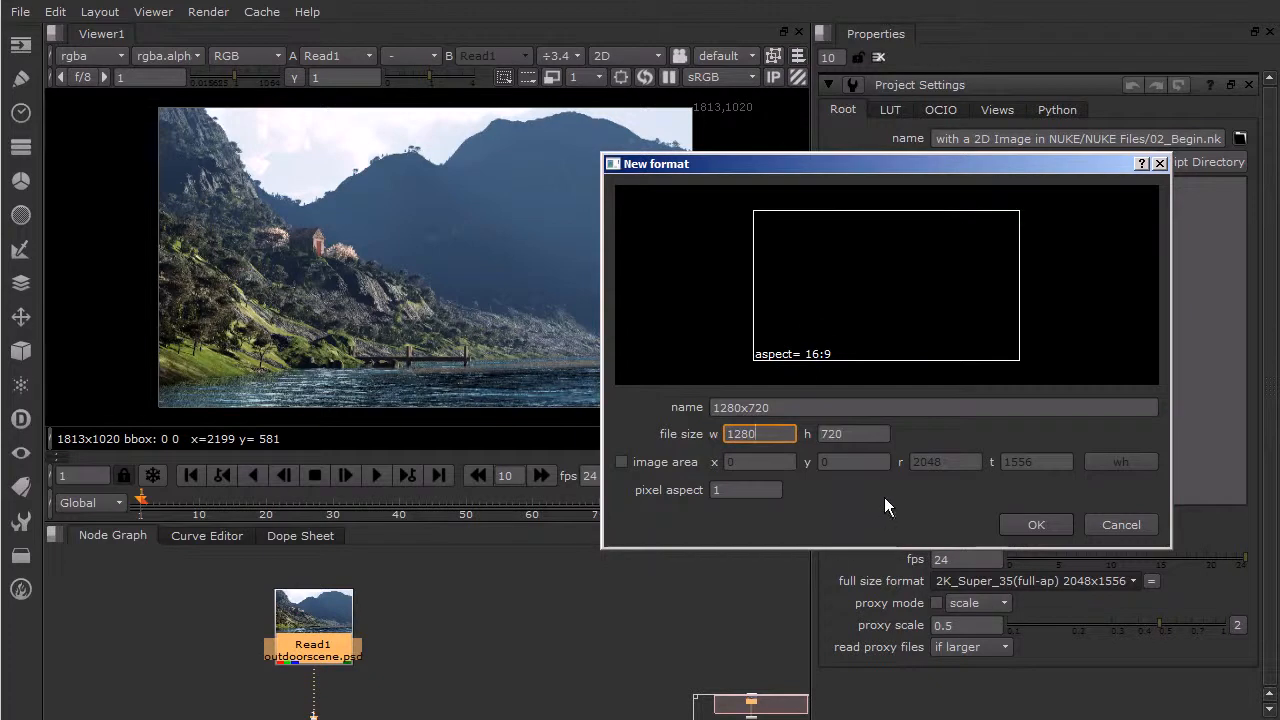
click(1044, 522)
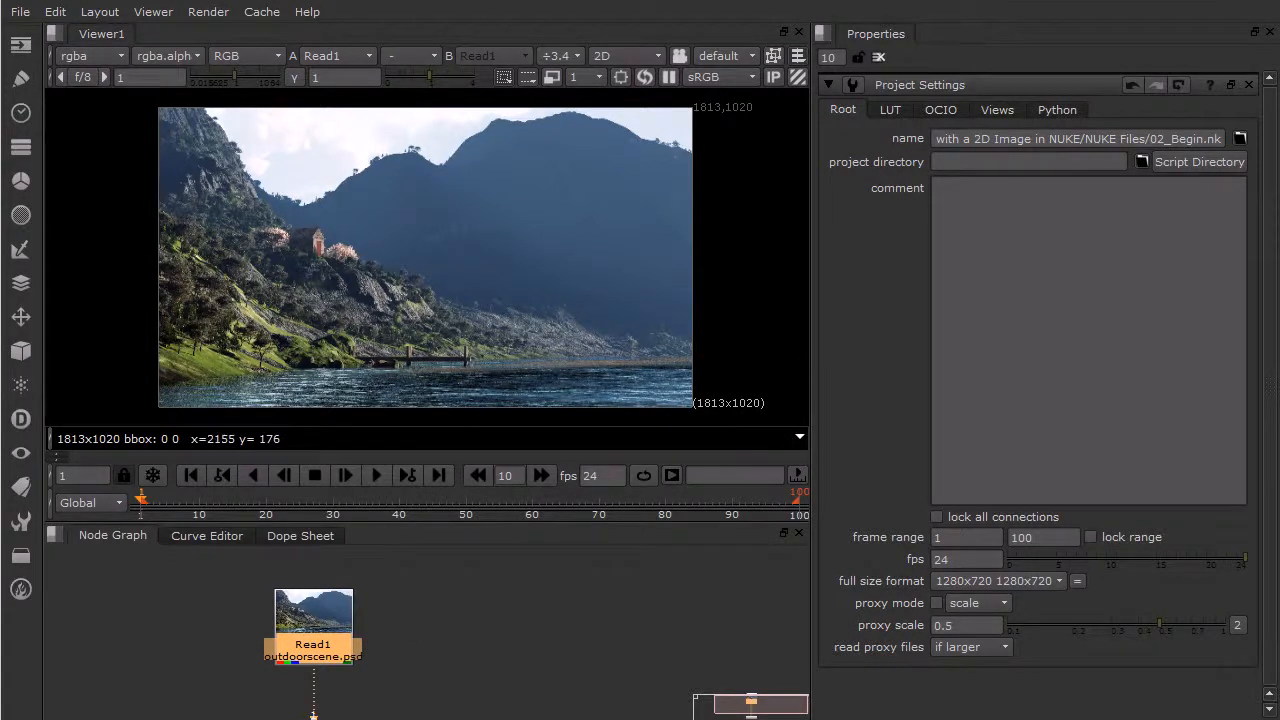
- Switch to the color-coded guide image in the photo viewer, examine its scene regions, and return to NUKE
key(alt+Tab)
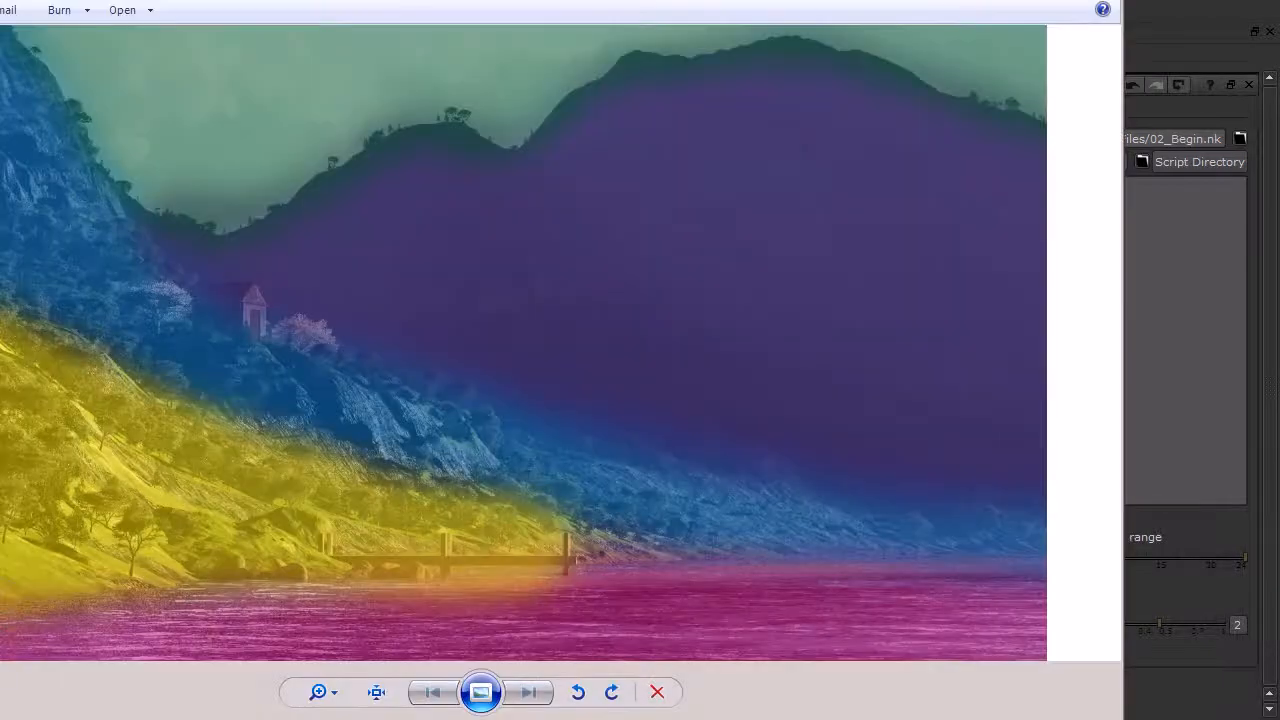
drag(900, 0, 1061, 6)
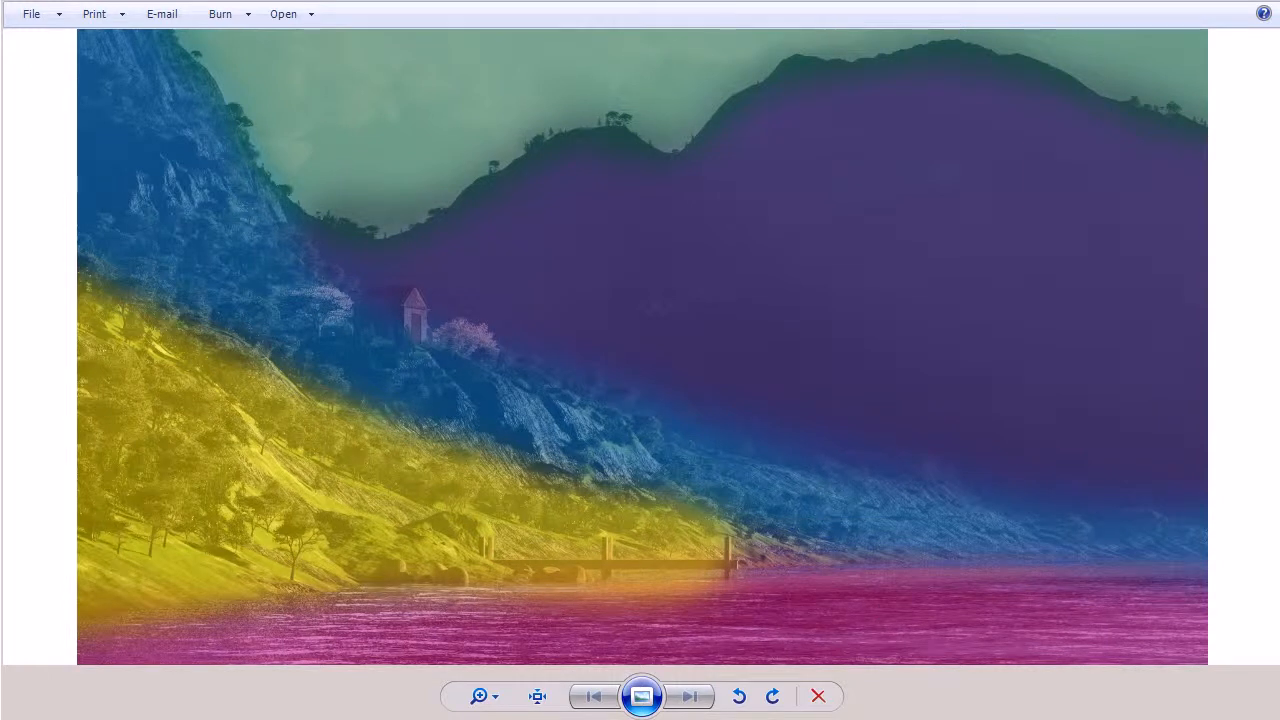
click(1240, 8)
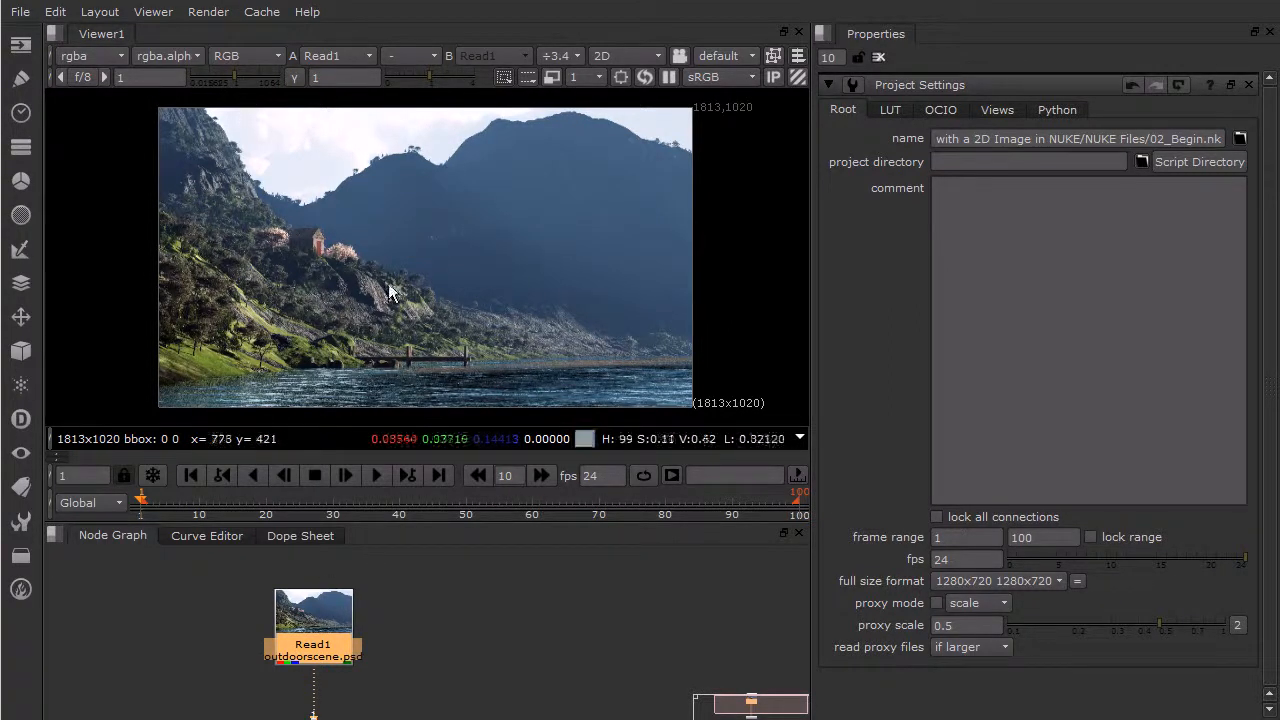
- Add a Roto node between Read1 and the viewer and choose the Bezier shape tool
drag(350, 611, 350, 600)
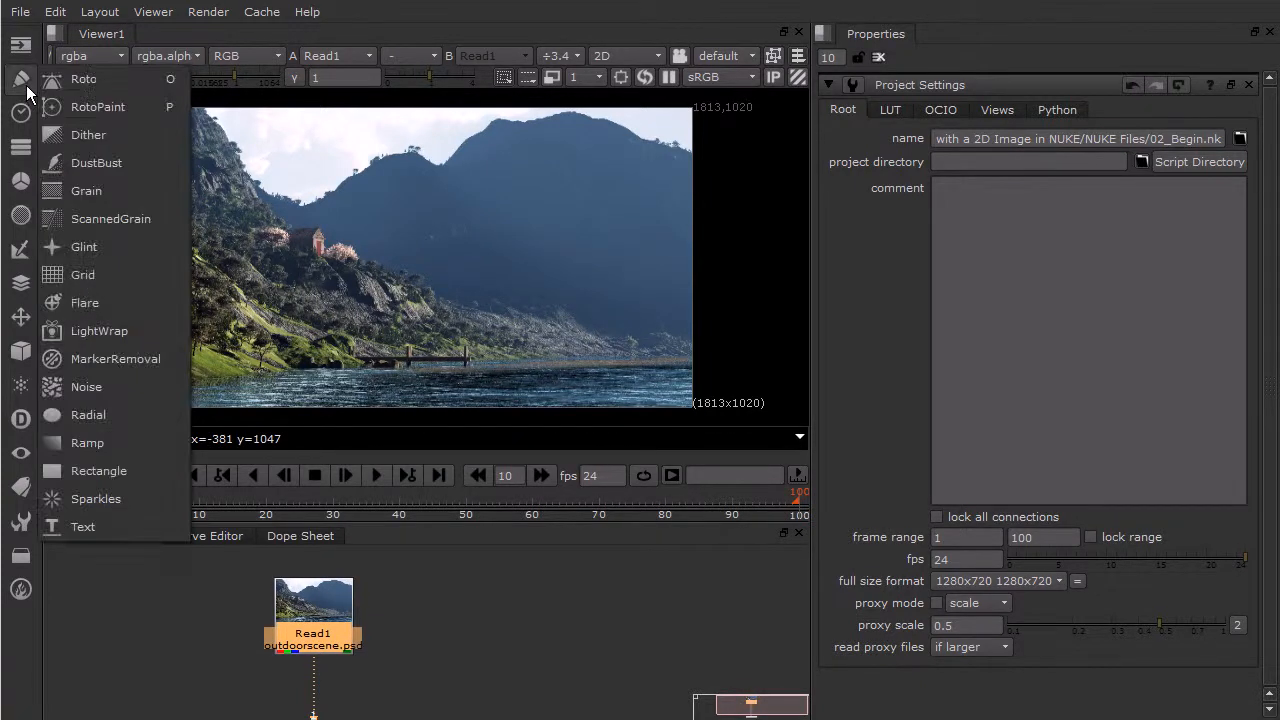
click(93, 89)
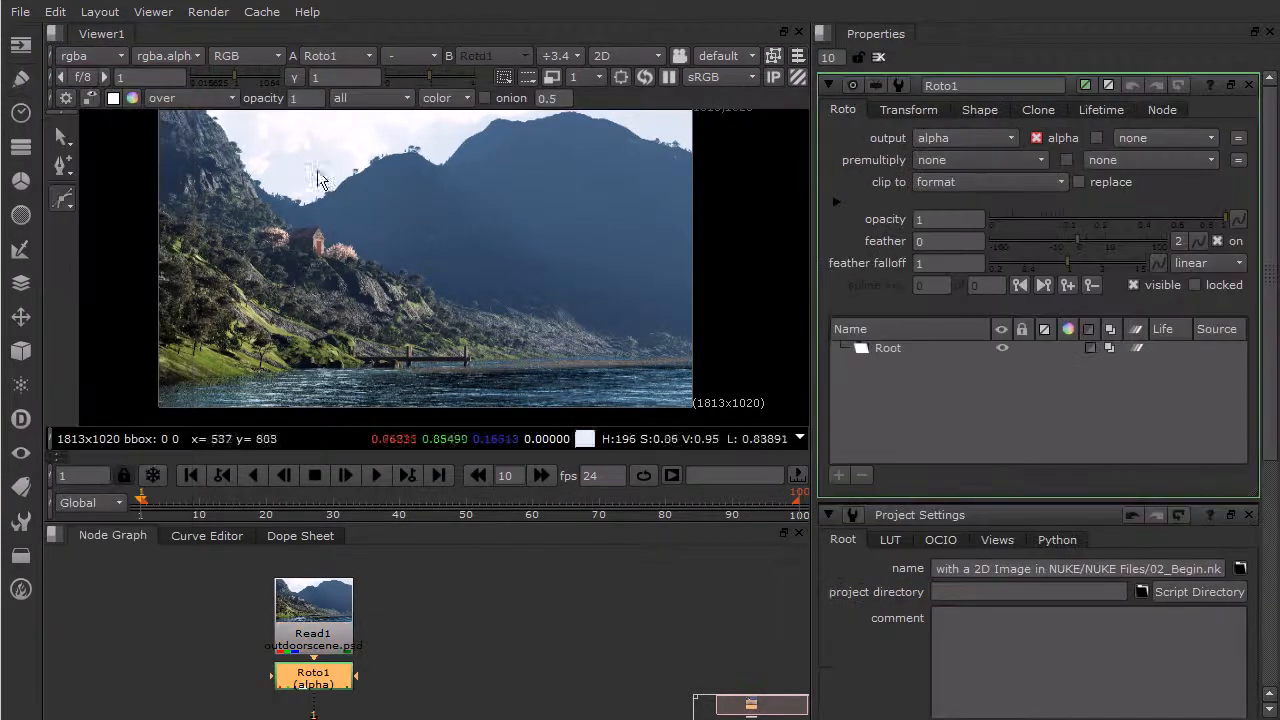
scroll(245, 155, up, 5)
scroll(250, 153, up, 8)
middle_drag(465, 254, 254, 189)
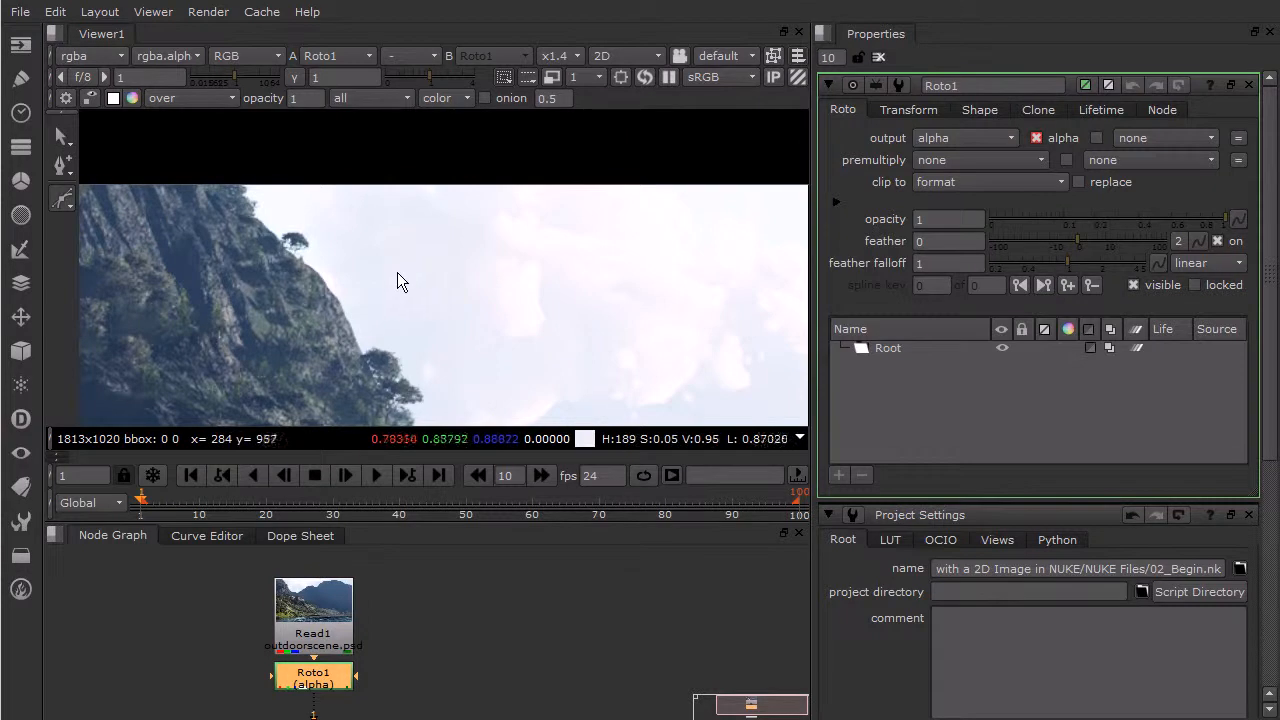
click(62, 196)
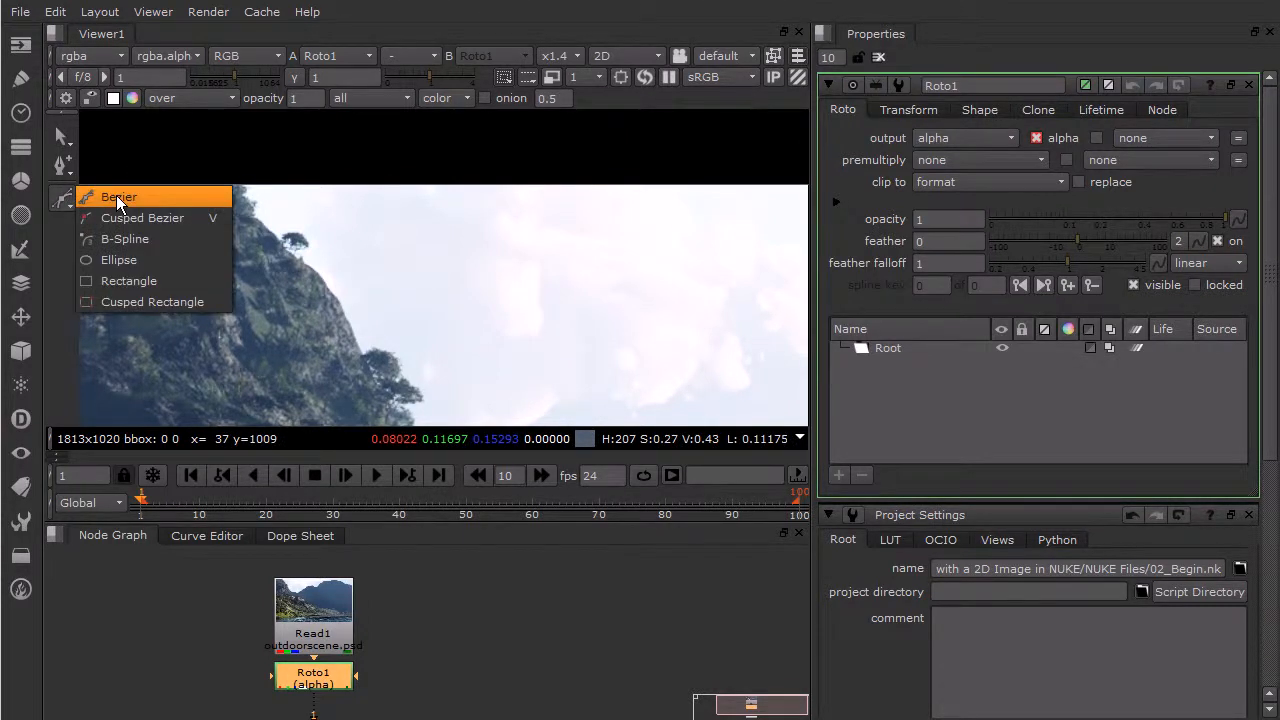
click(116, 196)
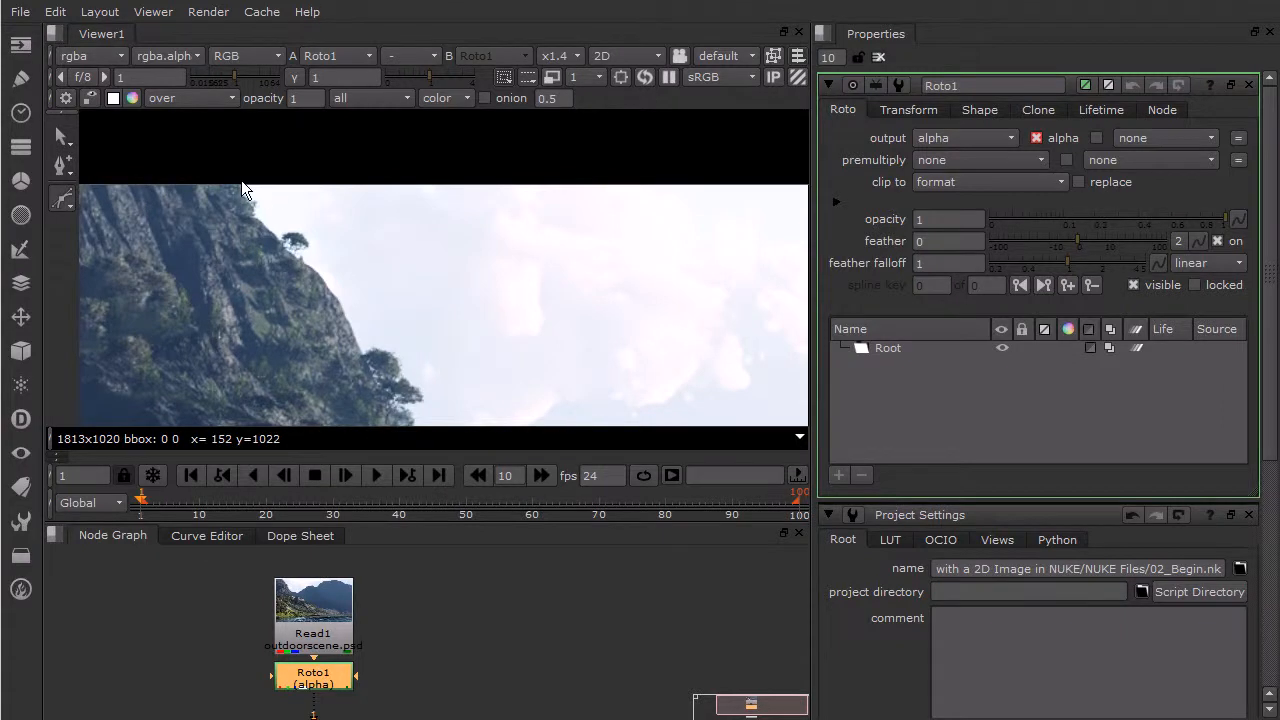
- Start a Bezier shape at the image's upper edge and trace the left cliff's skyline past the first small tree
click(239, 180)
click(245, 193)
click(254, 208)
click(260, 225)
click(270, 234)
click(283, 243)
click(302, 236)
click(308, 253)
click(313, 271)
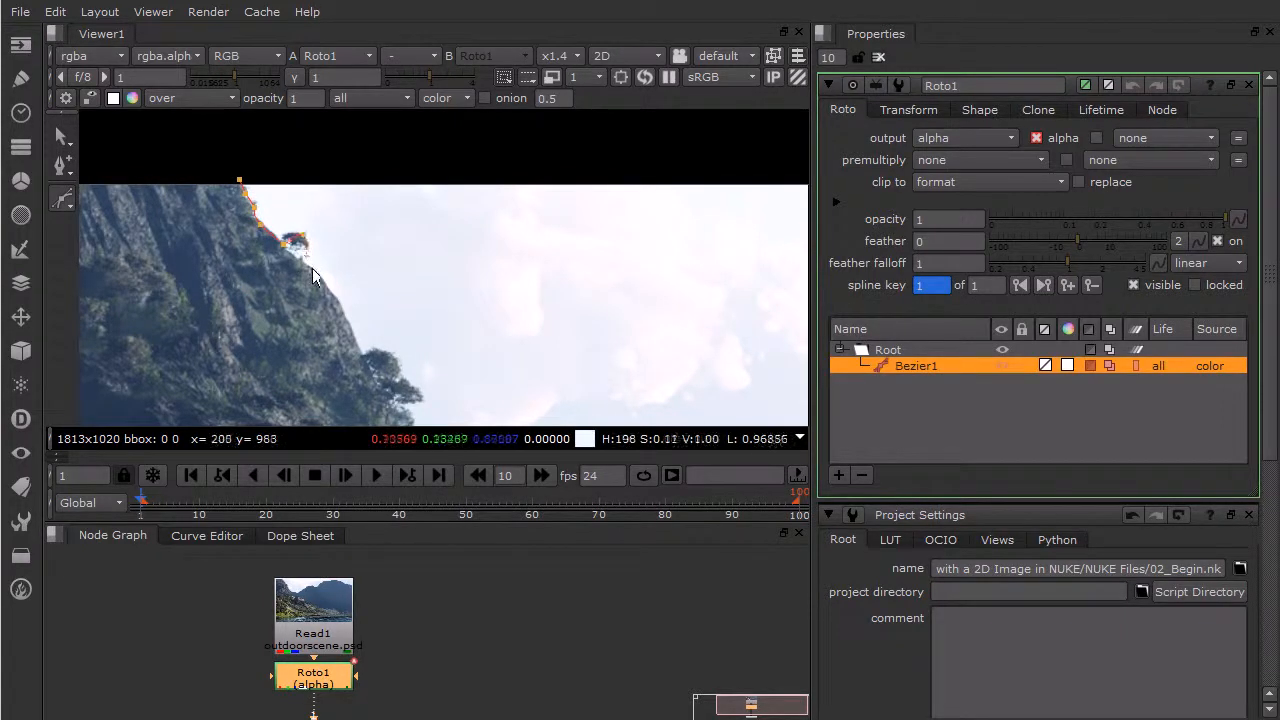
- Continue the Bezier outline down the cliff edge and around the larger tree, adjusting the curve at its outer branch
click(334, 295)
click(350, 314)
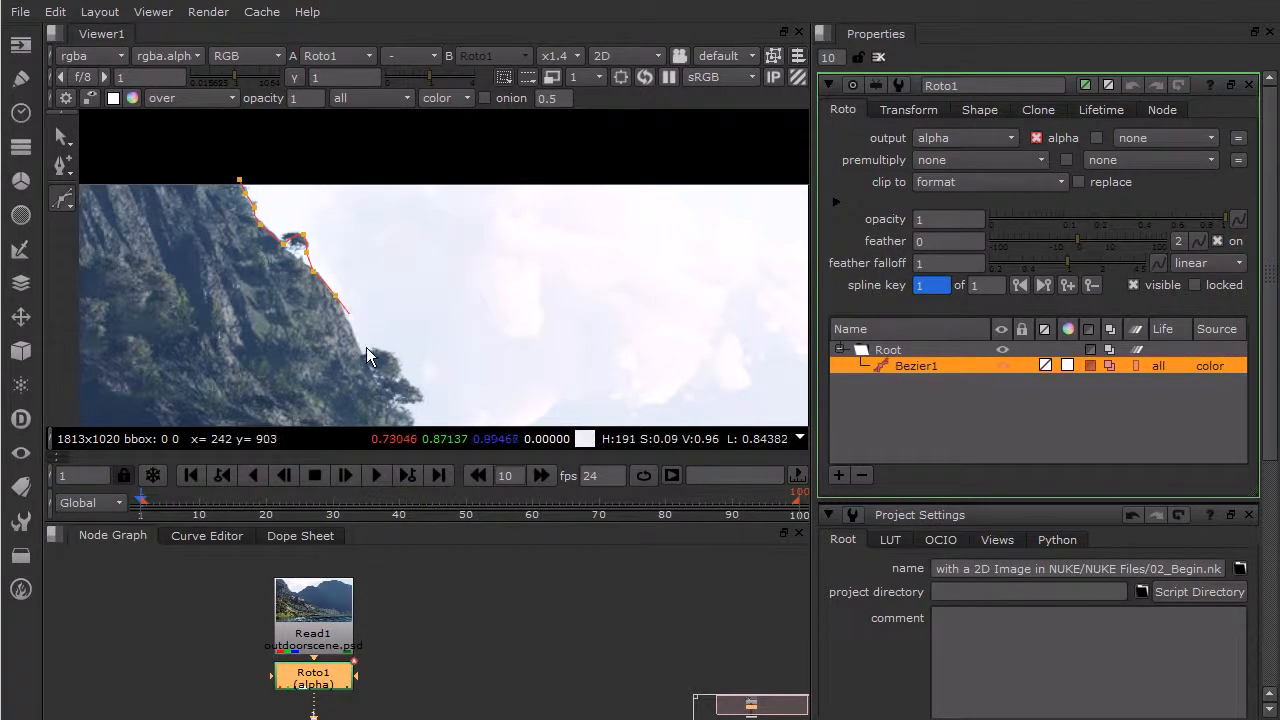
click(360, 354)
click(385, 350)
click(397, 362)
click(403, 375)
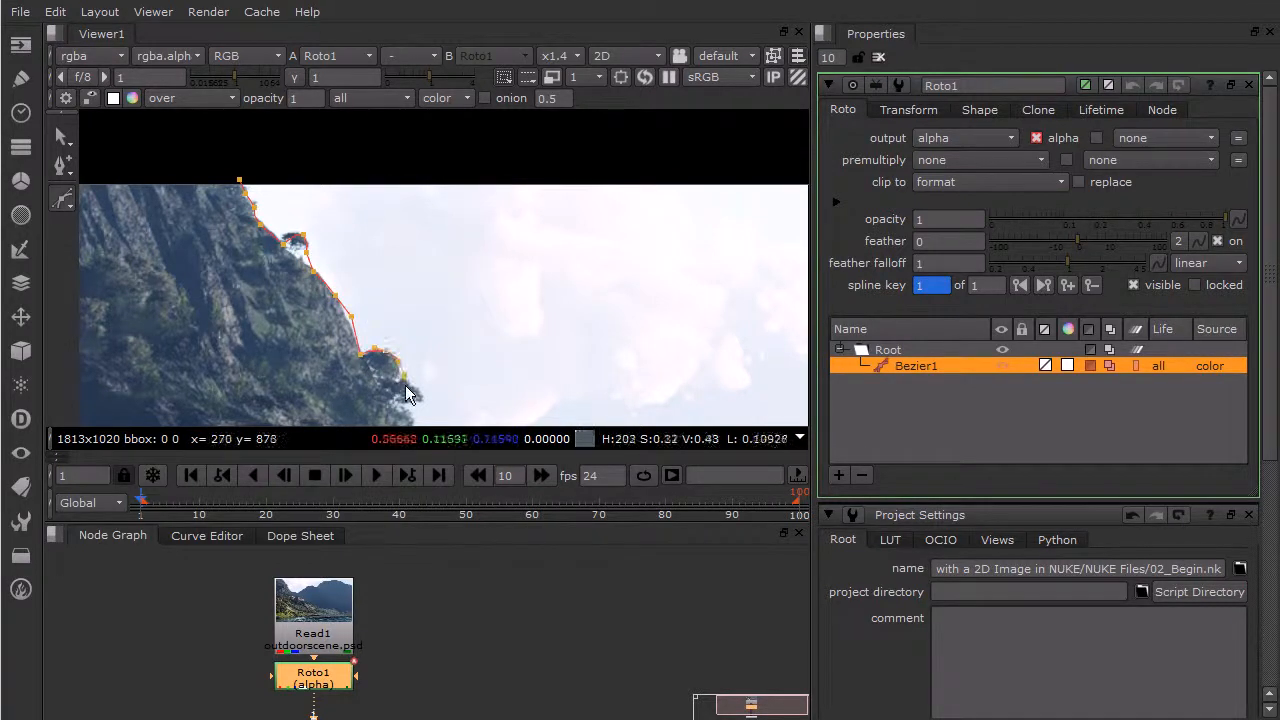
drag(418, 386, 417, 398)
middle_drag(389, 397, 263, 224)
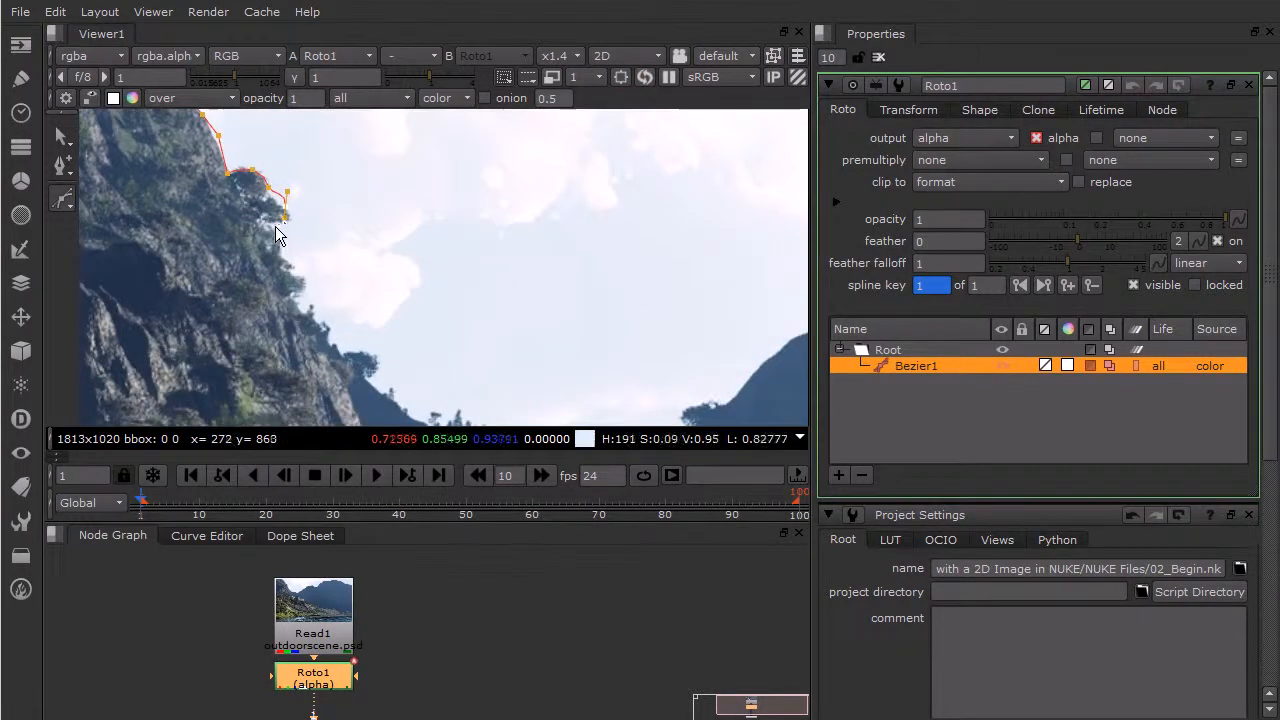
drag(264, 224, 262, 216)
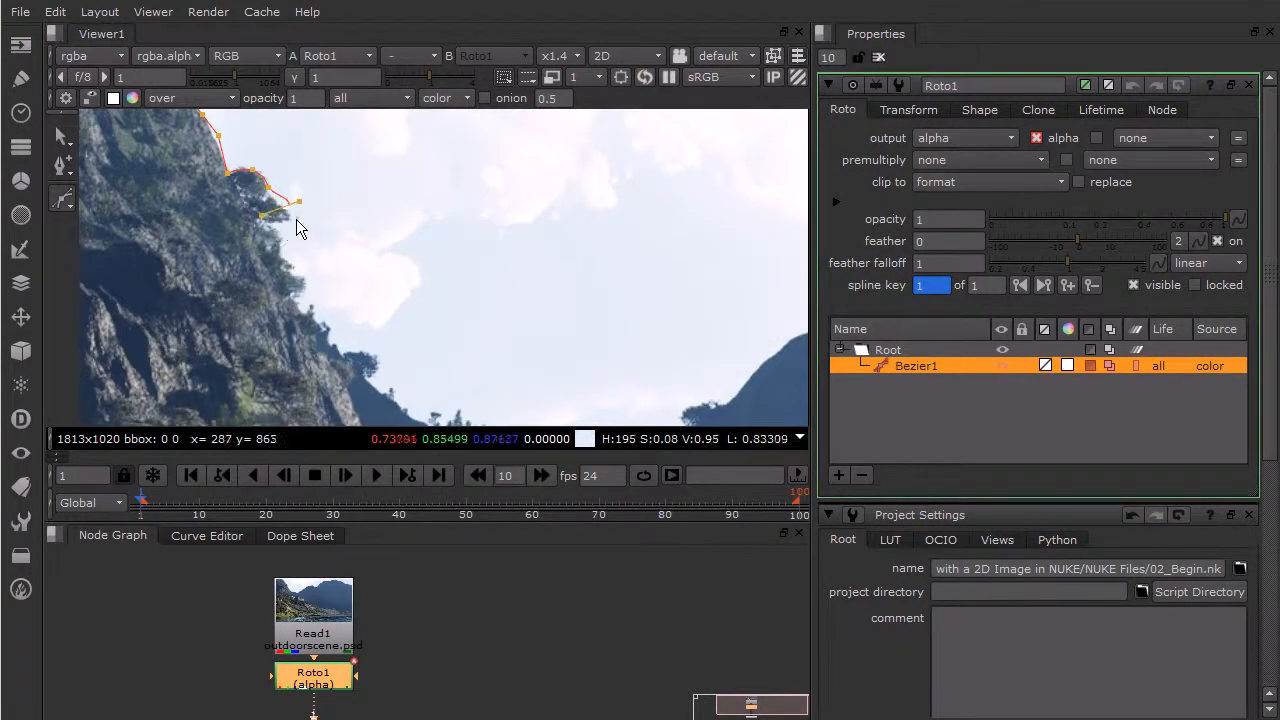
- Extend the Bezier outline down the rocky cliff edge below the larger tree
click(295, 218)
click(274, 231)
click(283, 261)
click(293, 267)
click(304, 285)
click(297, 298)
middle_drag(337, 329, 218, 262)
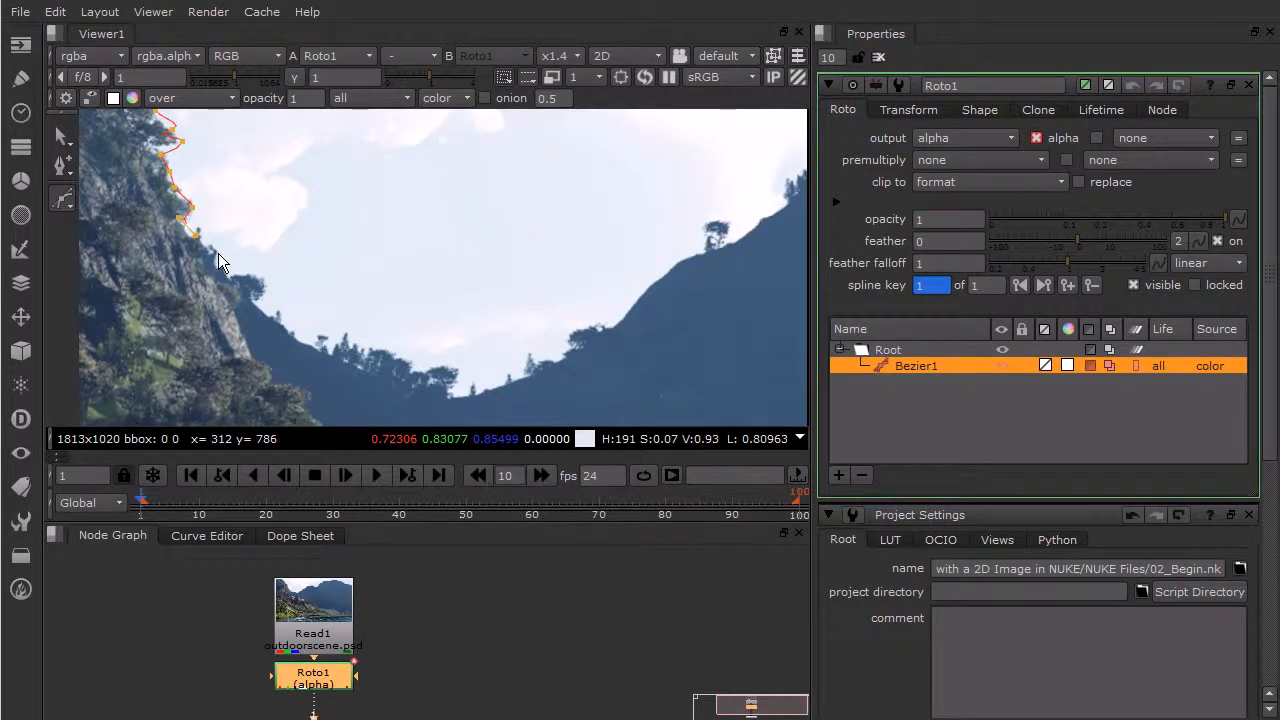
- Extend the Bezier outline down the left cliff's slope above the trees to the lowest point of the valley skyline
click(212, 238)
click(228, 258)
click(248, 266)
click(280, 284)
click(291, 303)
click(308, 315)
click(341, 329)
click(397, 345)
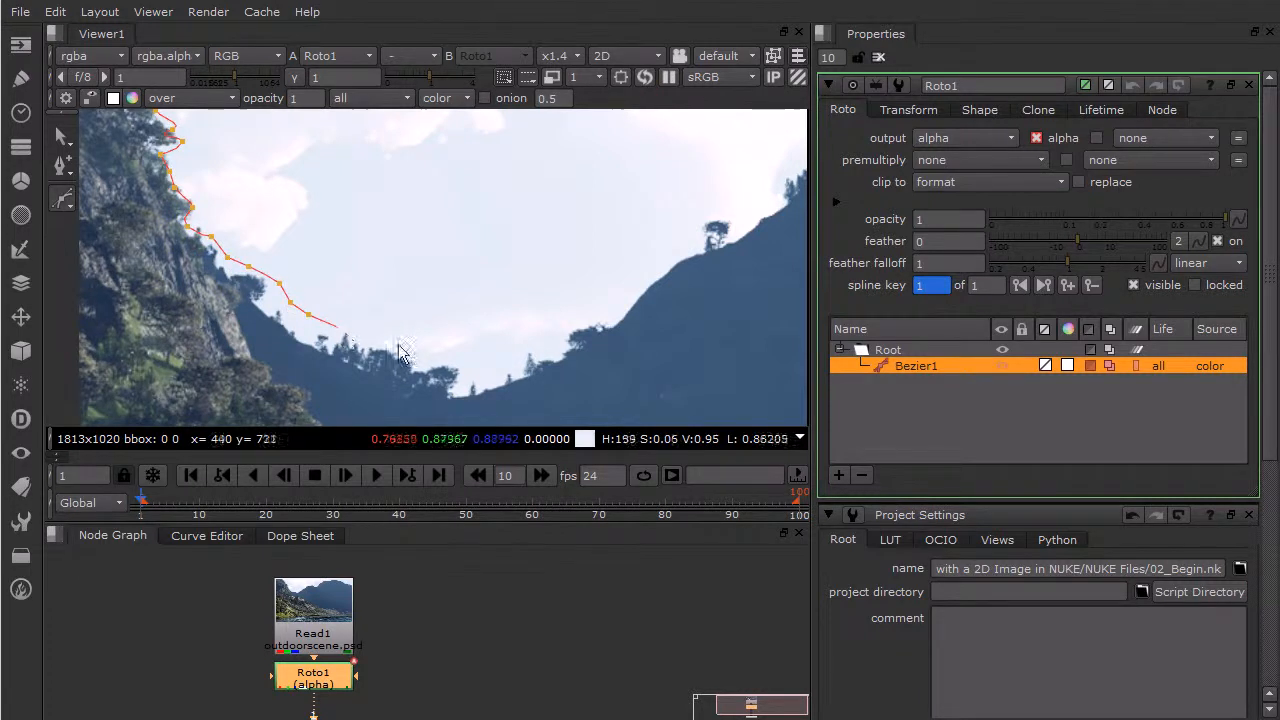
click(434, 353)
click(472, 360)
click(498, 360)
- Trace the Bezier outline up the far hill's ridge from the valley and around the lone tree
click(530, 349)
click(562, 331)
click(600, 312)
click(634, 288)
click(656, 262)
click(691, 240)
click(701, 212)
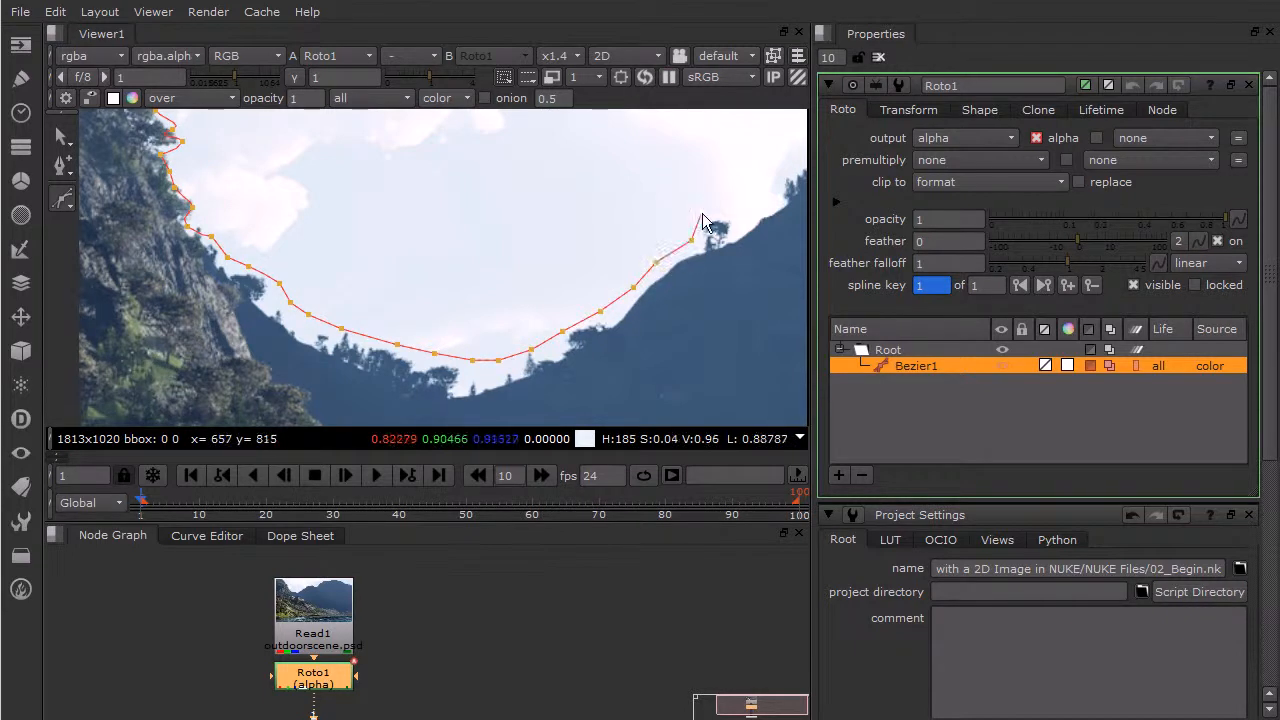
click(734, 211)
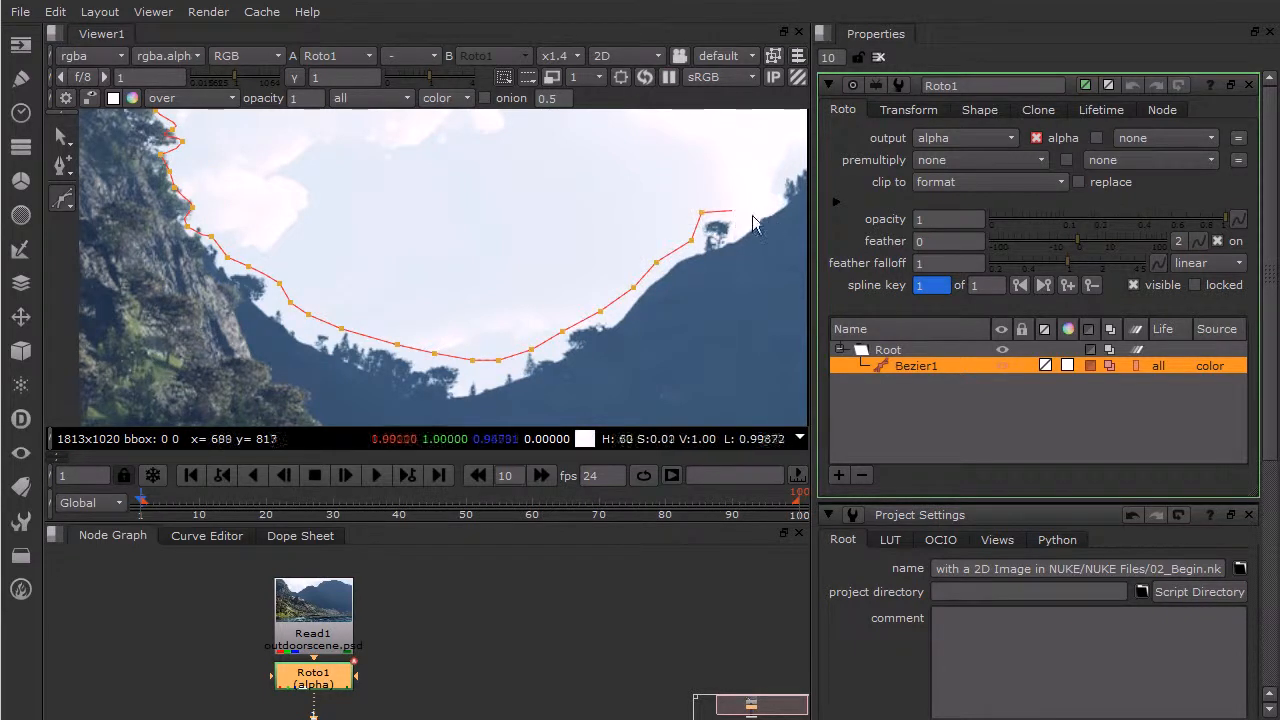
click(775, 197)
middle_drag(775, 197, 496, 273)
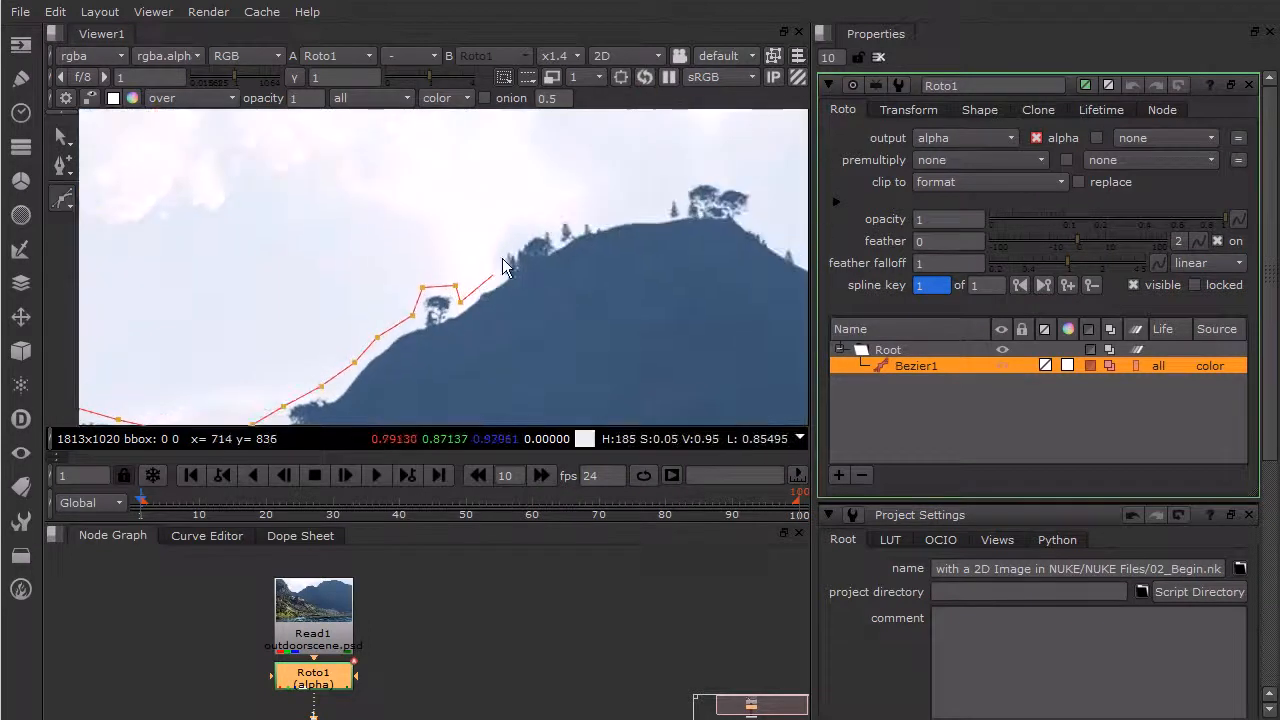
- Continue the Bezier outline over the lower hilltop, passing above its ridge trees and the tree cluster at its summit
click(498, 247)
click(549, 219)
click(590, 215)
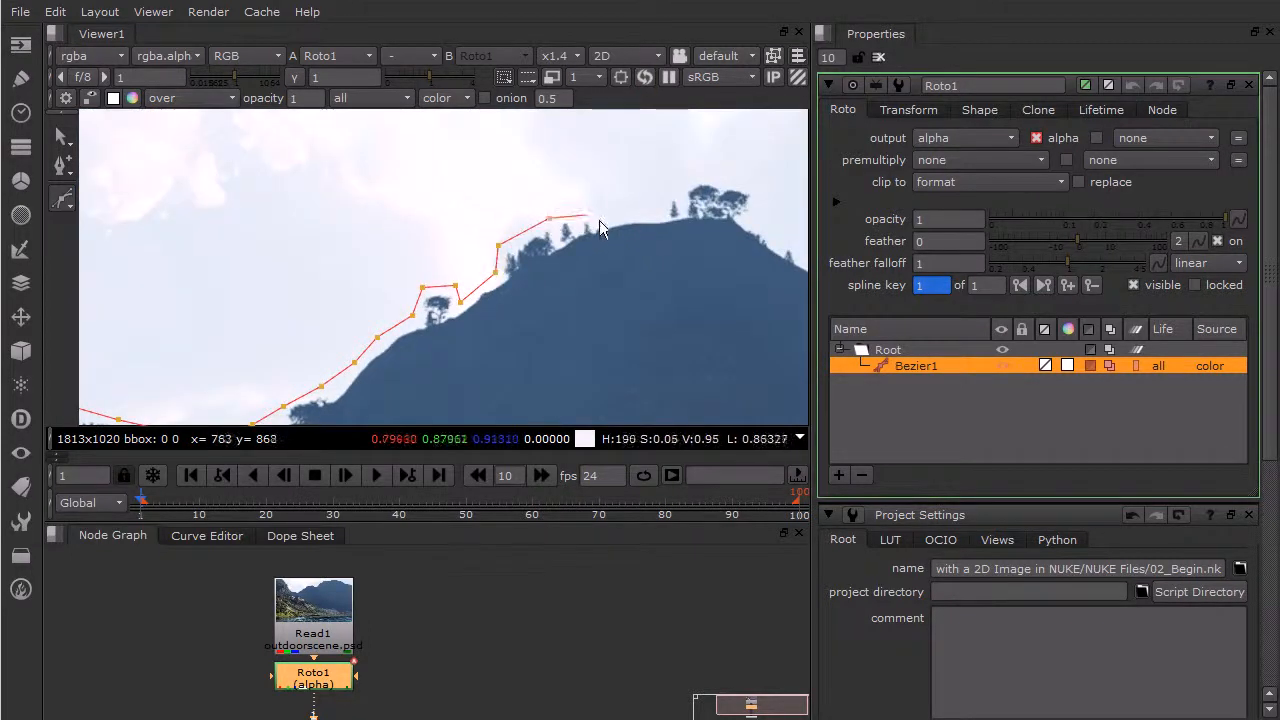
click(660, 214)
click(667, 191)
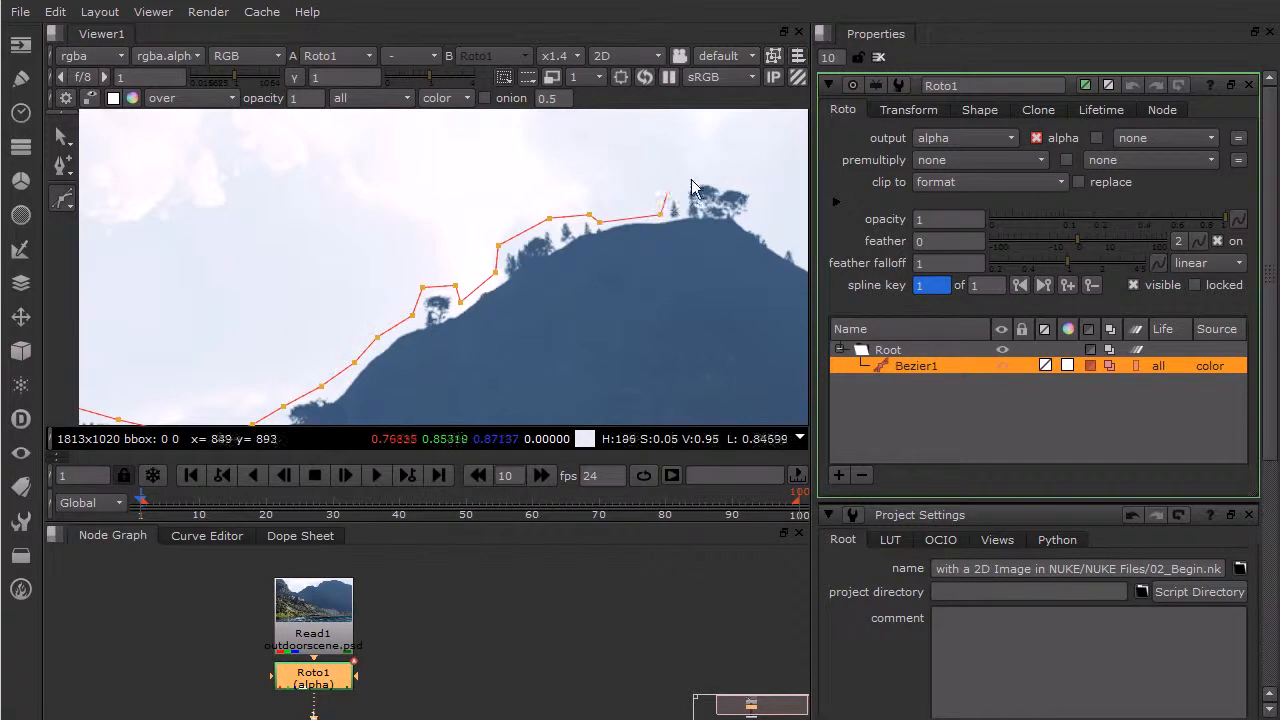
click(756, 194)
middle_drag(757, 217, 499, 199)
- Trace the Bezier outline down from the hilltop trees through the dip and onto the foot of the higher mountain
click(505, 194)
click(526, 211)
click(560, 228)
click(585, 238)
click(619, 225)
middle_drag(665, 205, 542, 310)
- Extend the Bezier outline up the higher mountain's steep slope and over its first shoulder
click(571, 234)
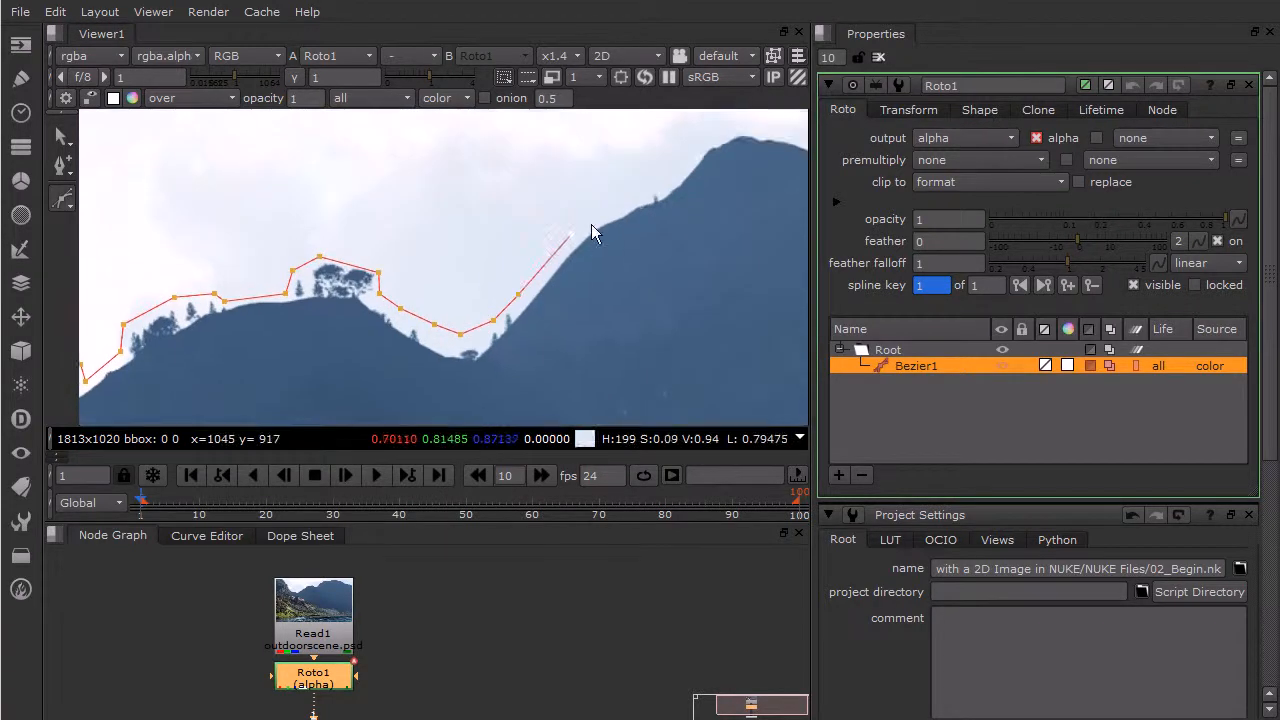
click(645, 198)
click(672, 177)
click(705, 143)
middle_drag(723, 148, 548, 212)
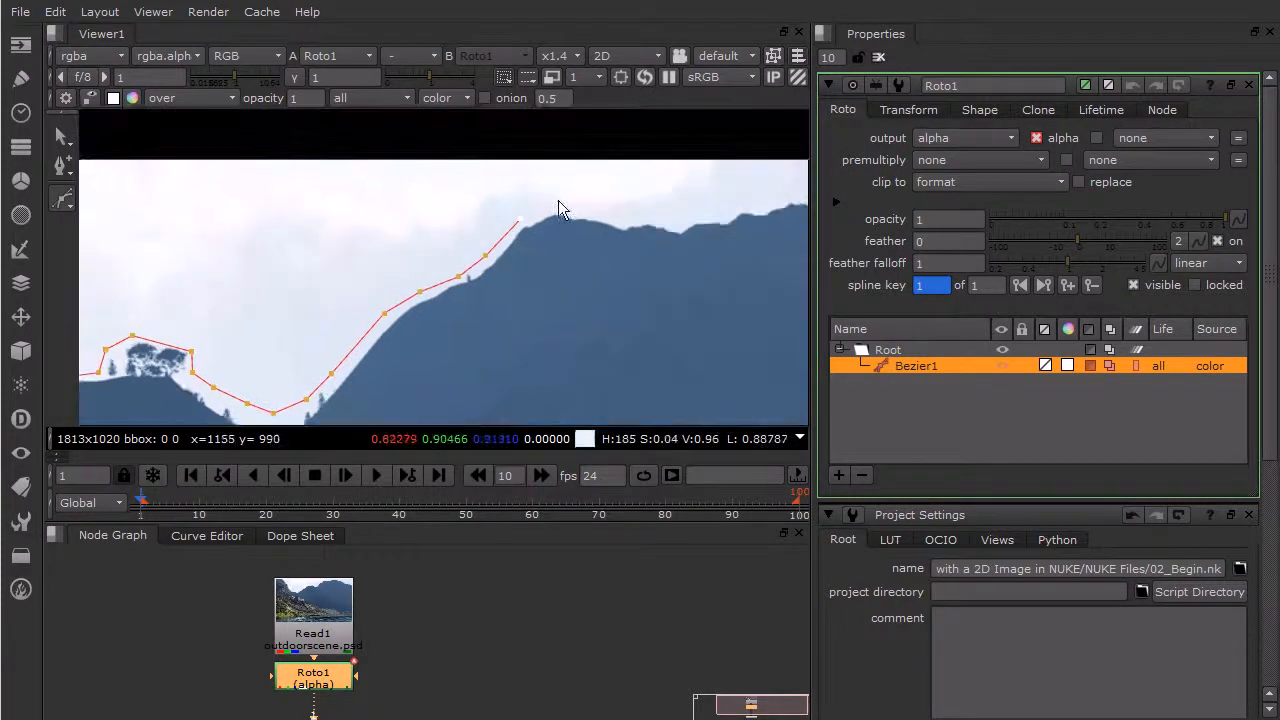
click(607, 214)
click(645, 216)
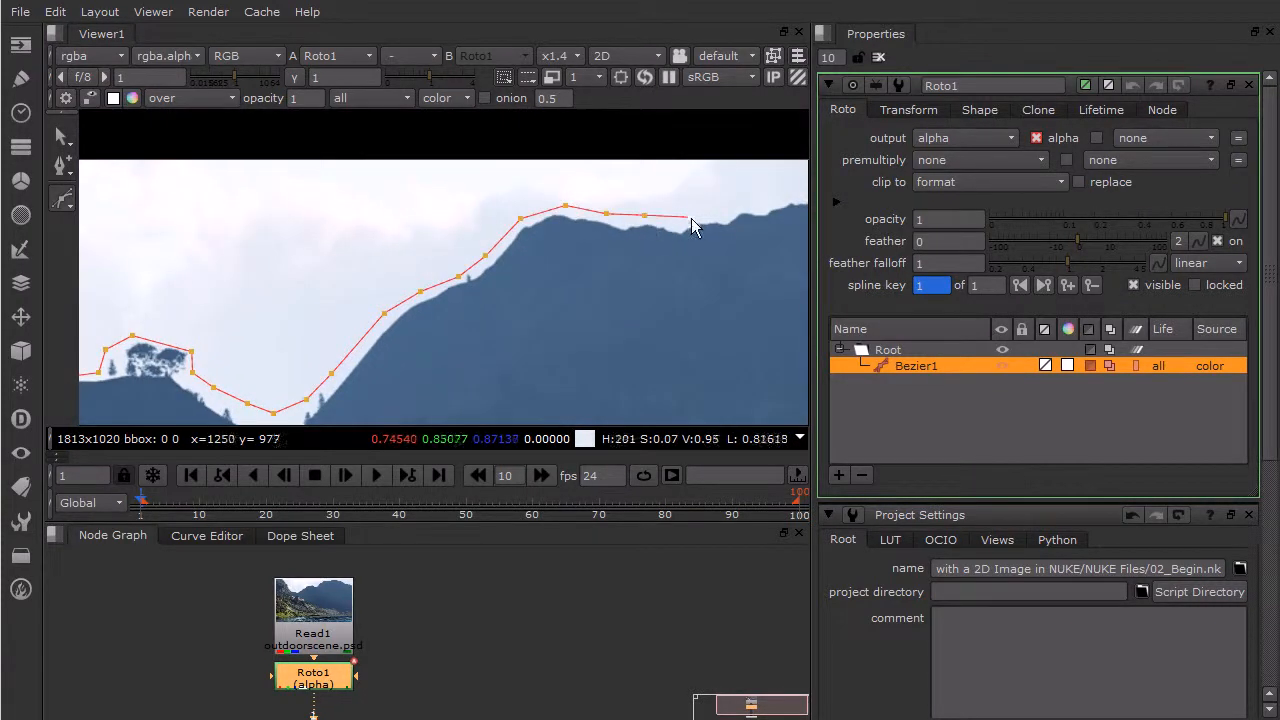
- Trace the Bezier outline along the mountain's summit ridge and just past its highest point
middle_drag(719, 228, 621, 263)
click(633, 241)
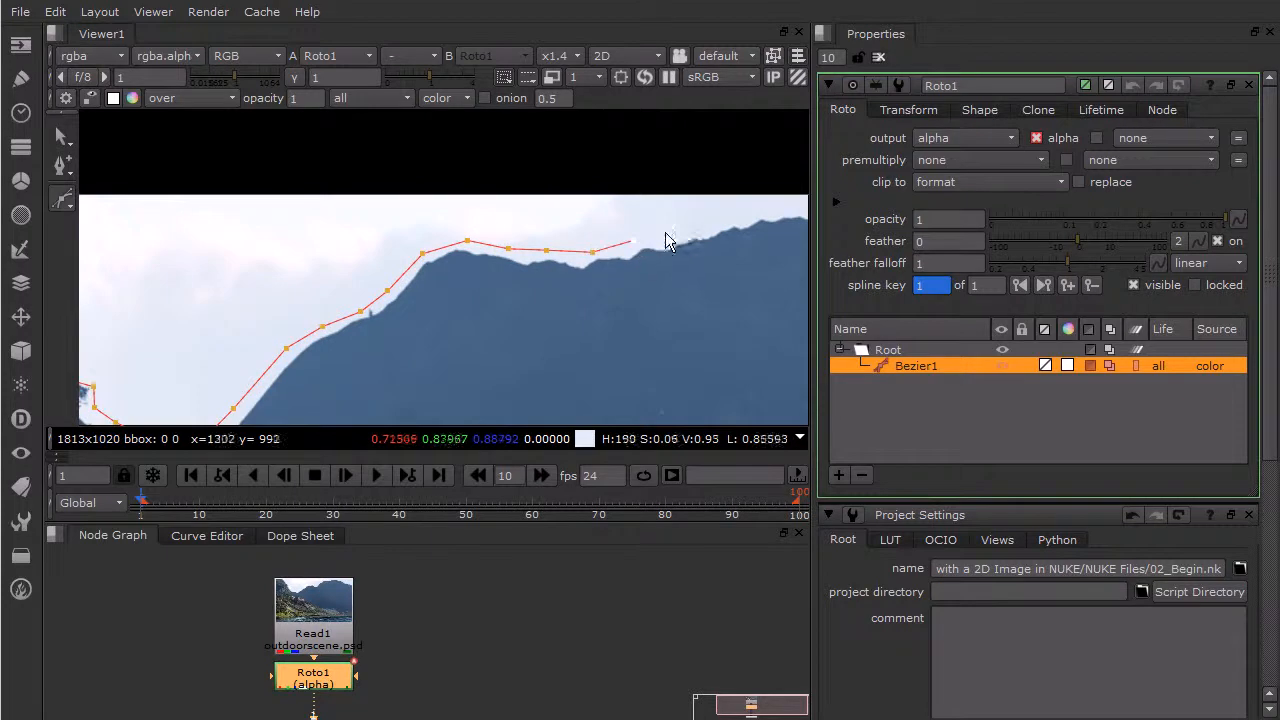
click(681, 232)
middle_drag(751, 237, 620, 261)
click(606, 240)
click(664, 232)
click(722, 237)
middle_drag(736, 270, 548, 257)
click(563, 244)
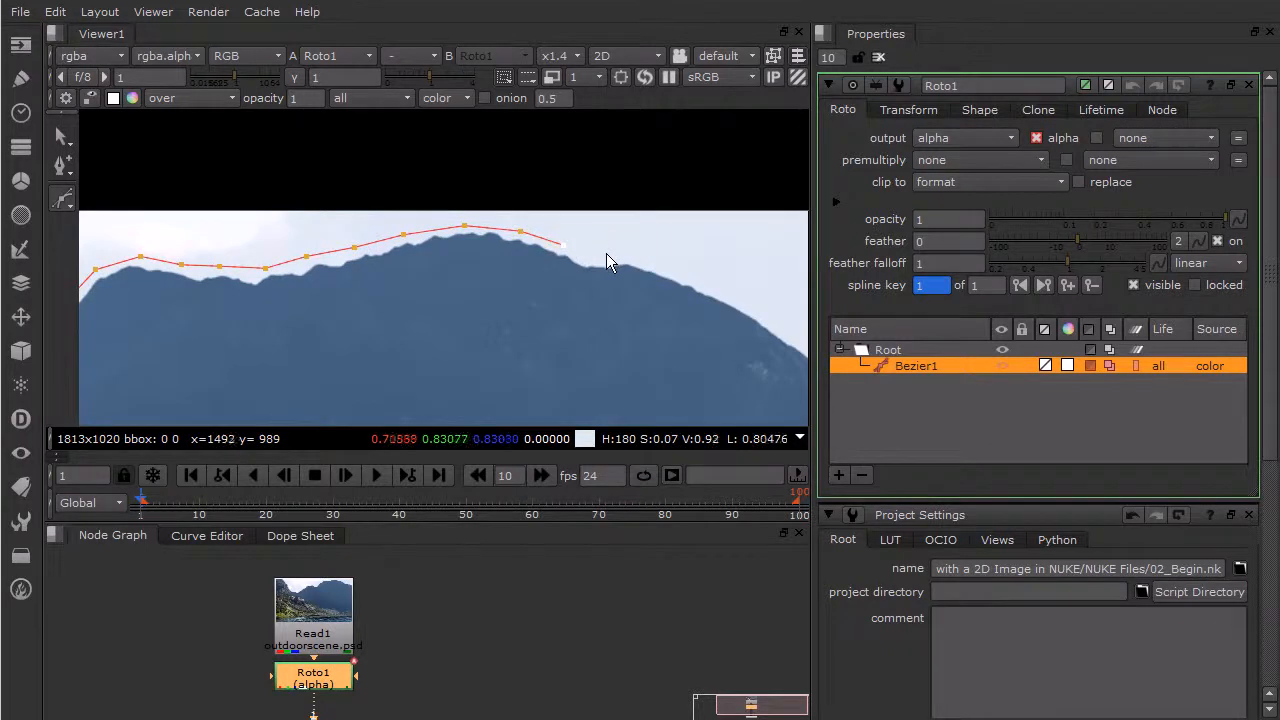
- Continue the Bezier outline down the mountain's far slope toward the trees near the image's right edge
middle_drag(727, 297, 559, 228)
click(514, 205)
click(580, 234)
click(617, 263)
click(659, 282)
click(684, 288)
middle_drag(737, 307, 583, 280)
- Trace the outline around the trees on the far slope, past the image's right edge and up beyond its upper corner
click(602, 261)
click(626, 272)
click(682, 275)
click(690, 291)
click(740, 305)
middle_drag(740, 300, 697, 329)
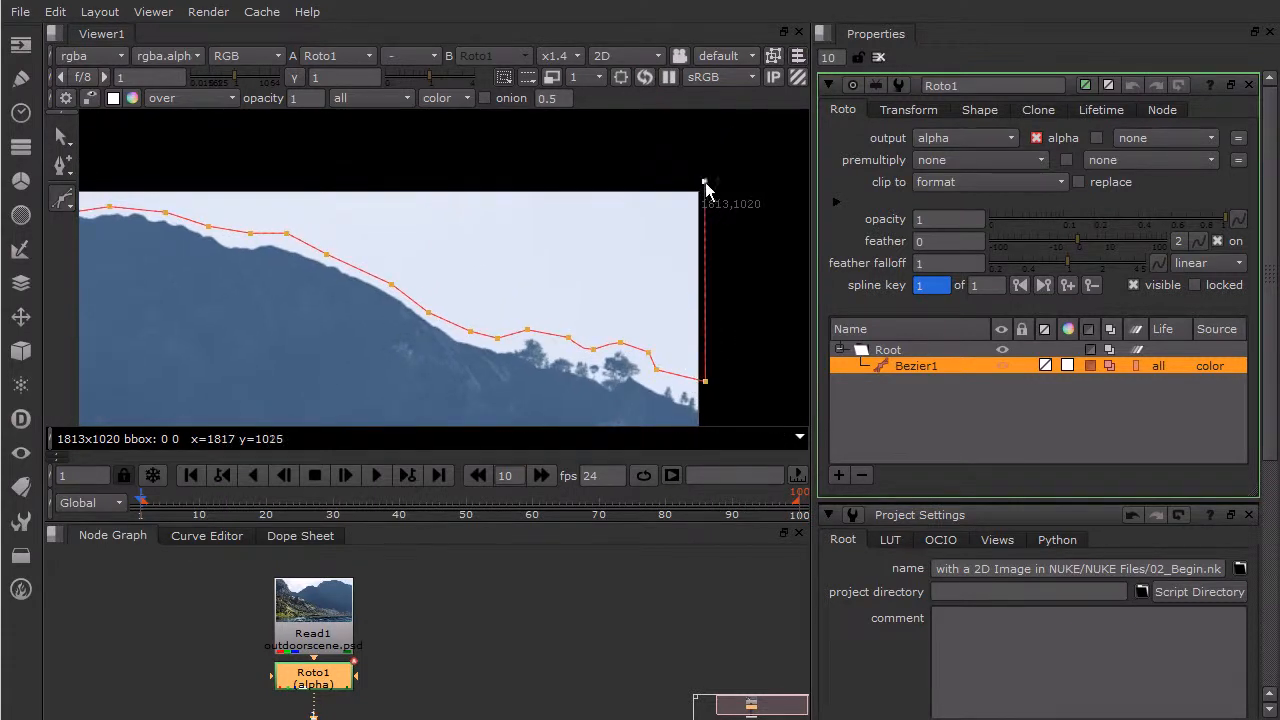
- Close the Bezier shape along the image's upper edge at its starting point above the left cliff
middle_drag(226, 200, 585, 228)
middle_drag(336, 205, 645, 205)
middle_drag(240, 222, 562, 225)
middle_drag(305, 216, 665, 228)
mouse_move(274, 234)
middle_down()
mouse_move(560, 230)
mouse_move(480, 226)
middle_up()
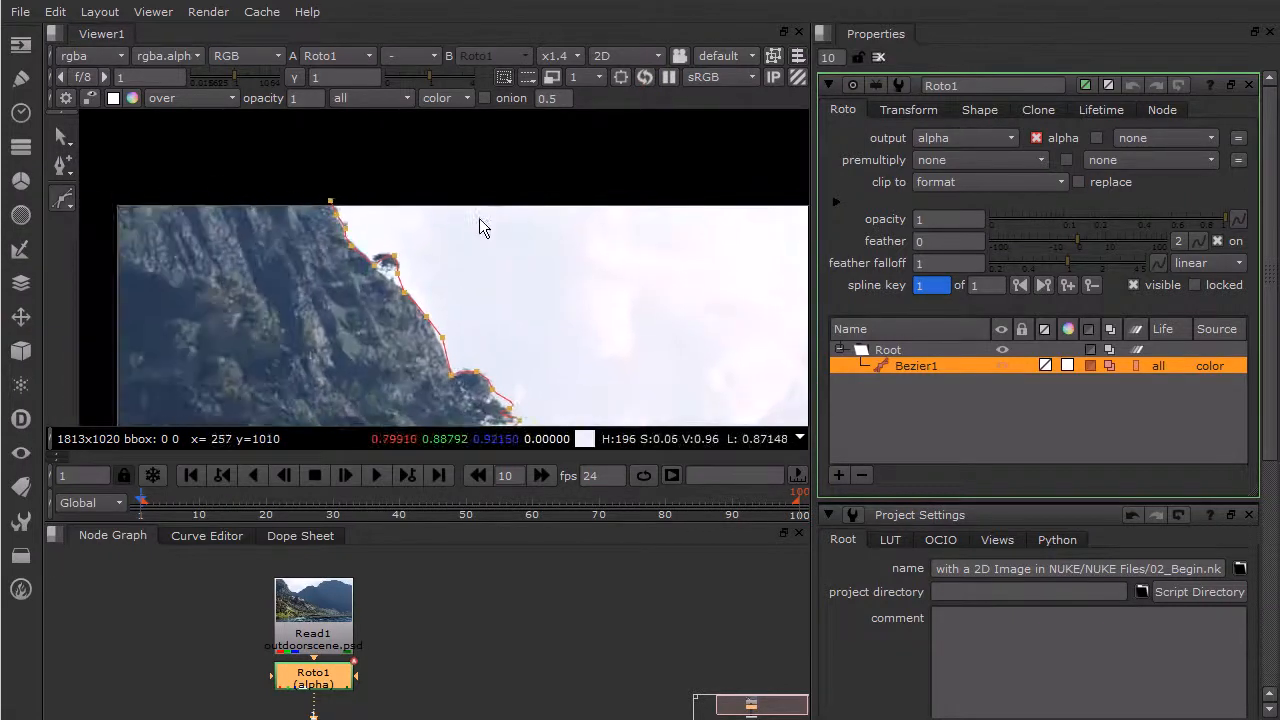
click(330, 200)
- Adjust the Bezier outline beside the small tree near the top of the left cliff
scroll(547, 268, down, 2)
scroll(467, 269, up, 4)
drag(432, 264, 396, 201)
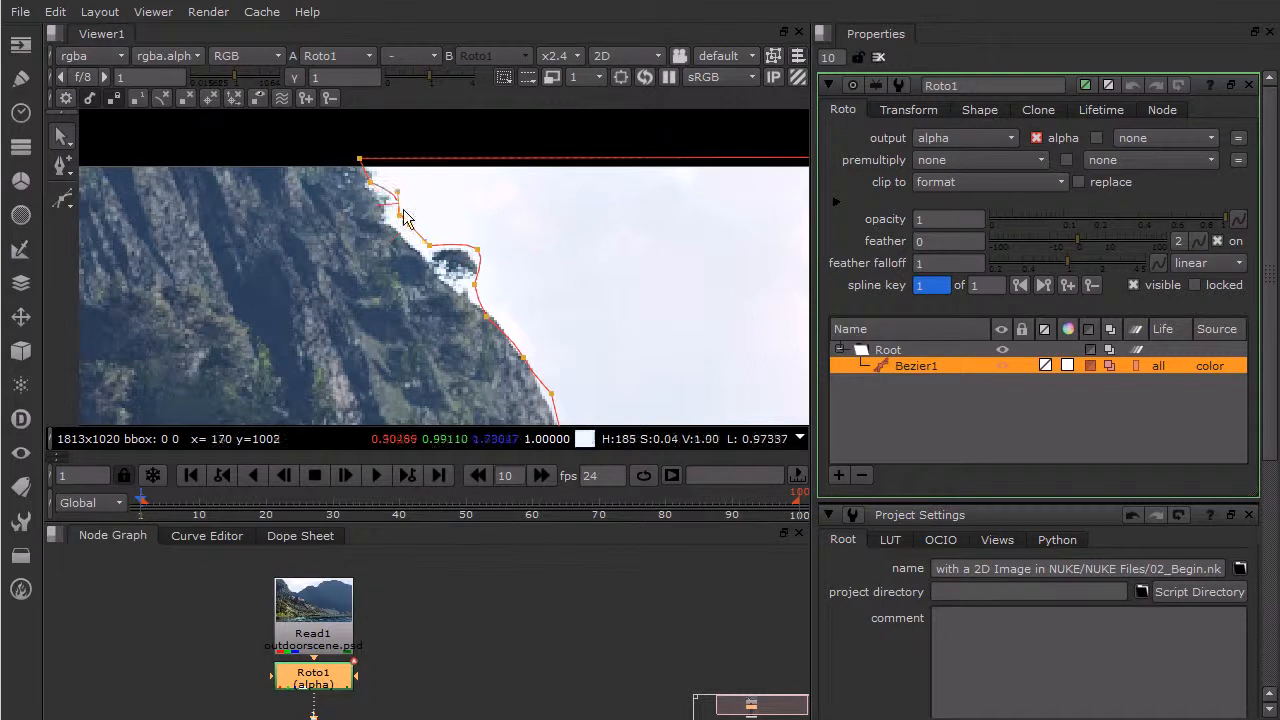
scroll(591, 314, down, 6)
middle_drag(651, 312, 260, 206)
scroll(343, 229, down, 2)
middle_drag(333, 221, 311, 213)
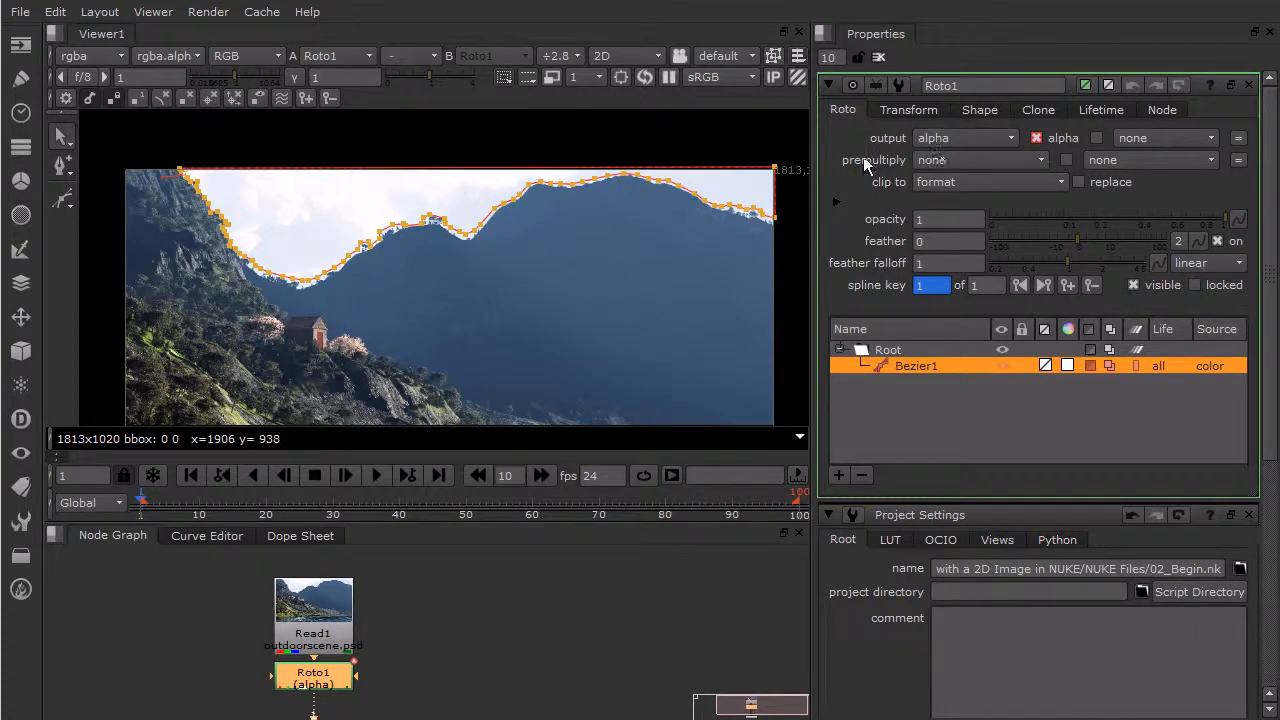
- Set Roto1's premultiply to rgba, deselect the shape and close all open node properties
click(940, 159)
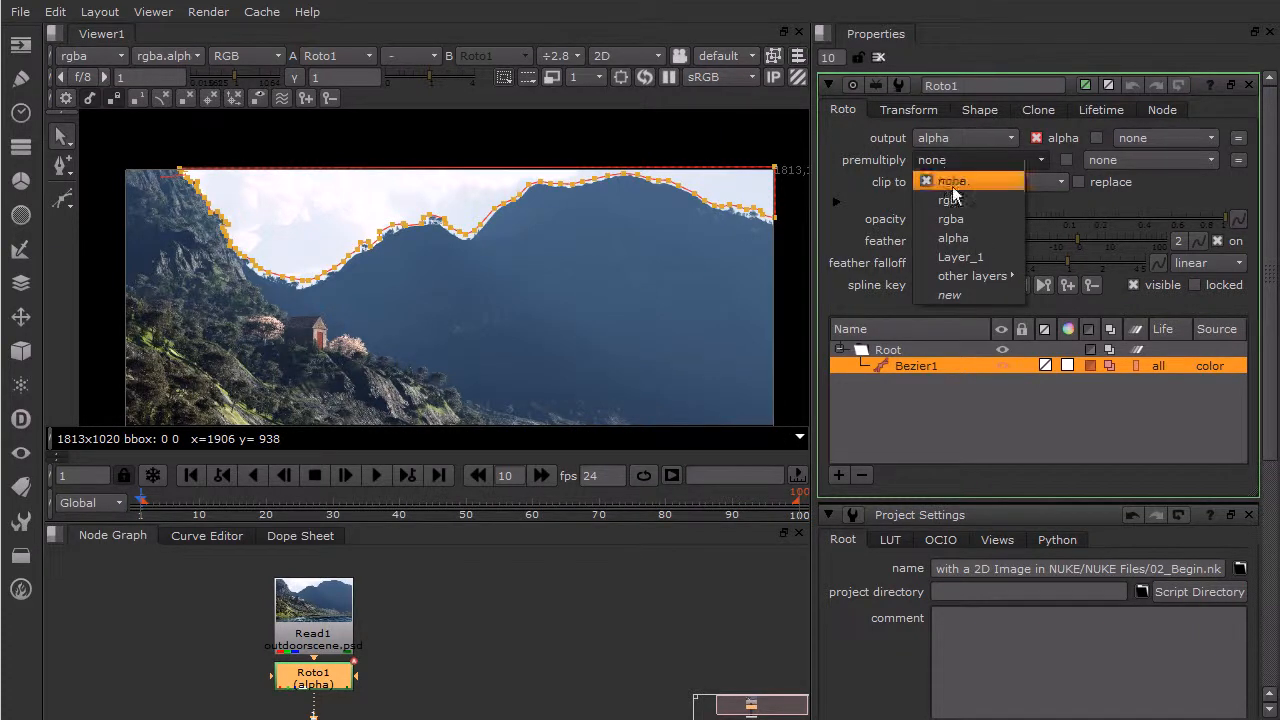
click(970, 223)
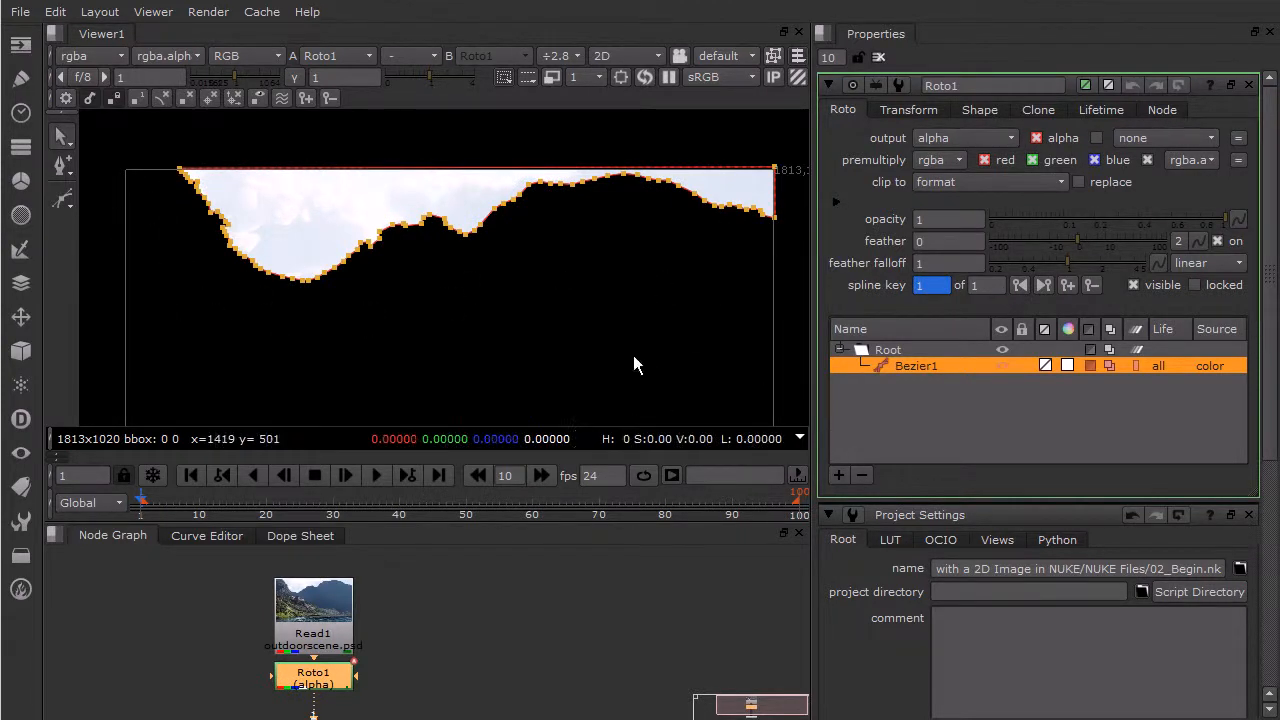
click(726, 340)
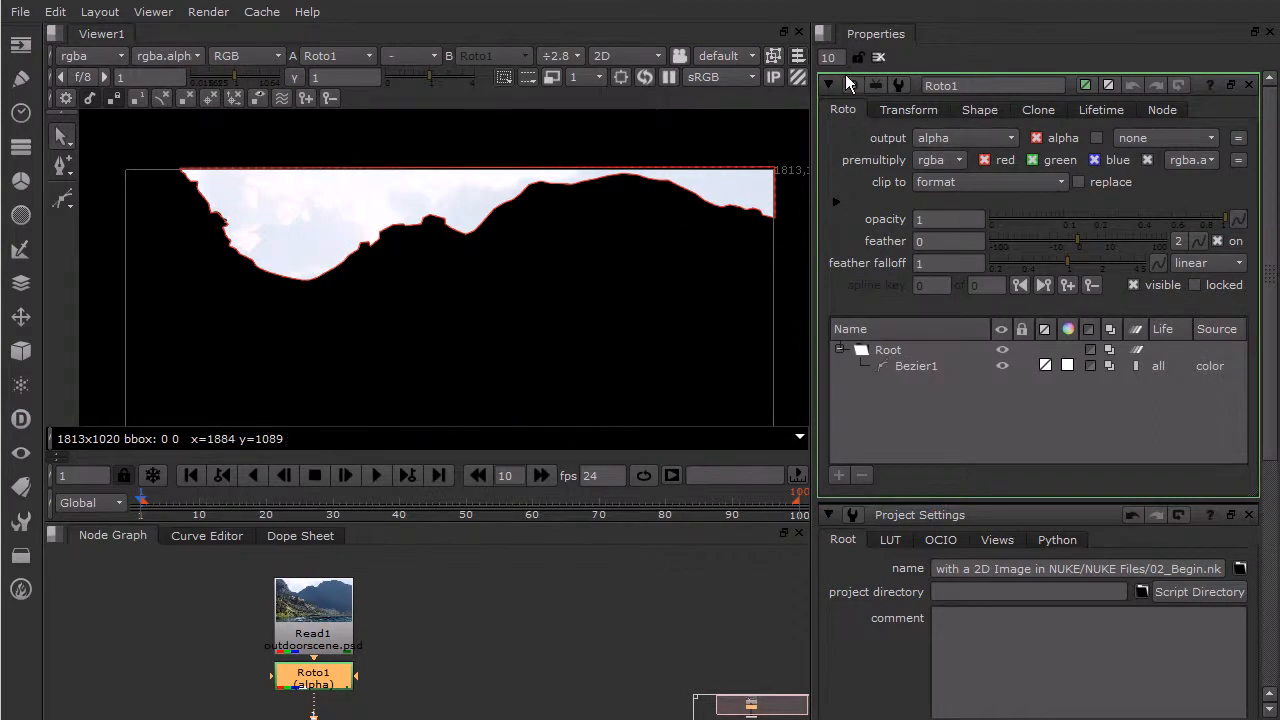
click(879, 57)
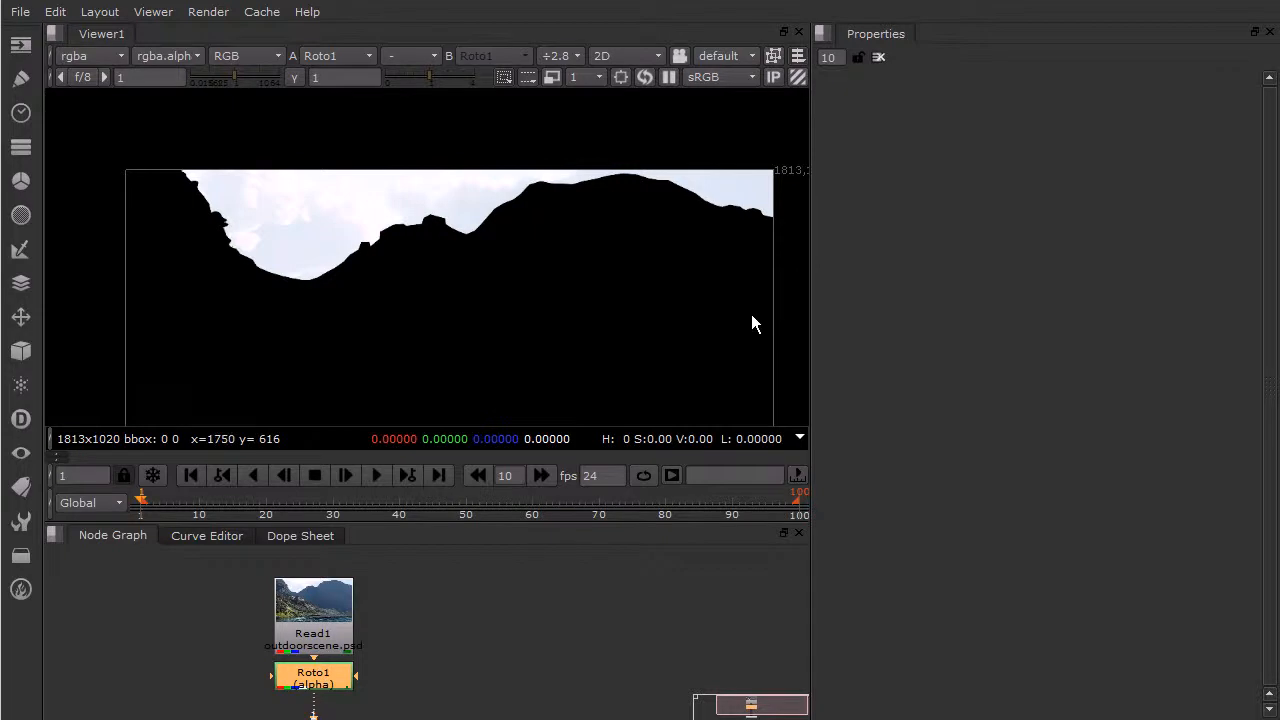
- Move the Roto1 node off to the side of Read1 in the node graph
scroll(664, 267, down, 2)
middle_drag(683, 283, 674, 243)
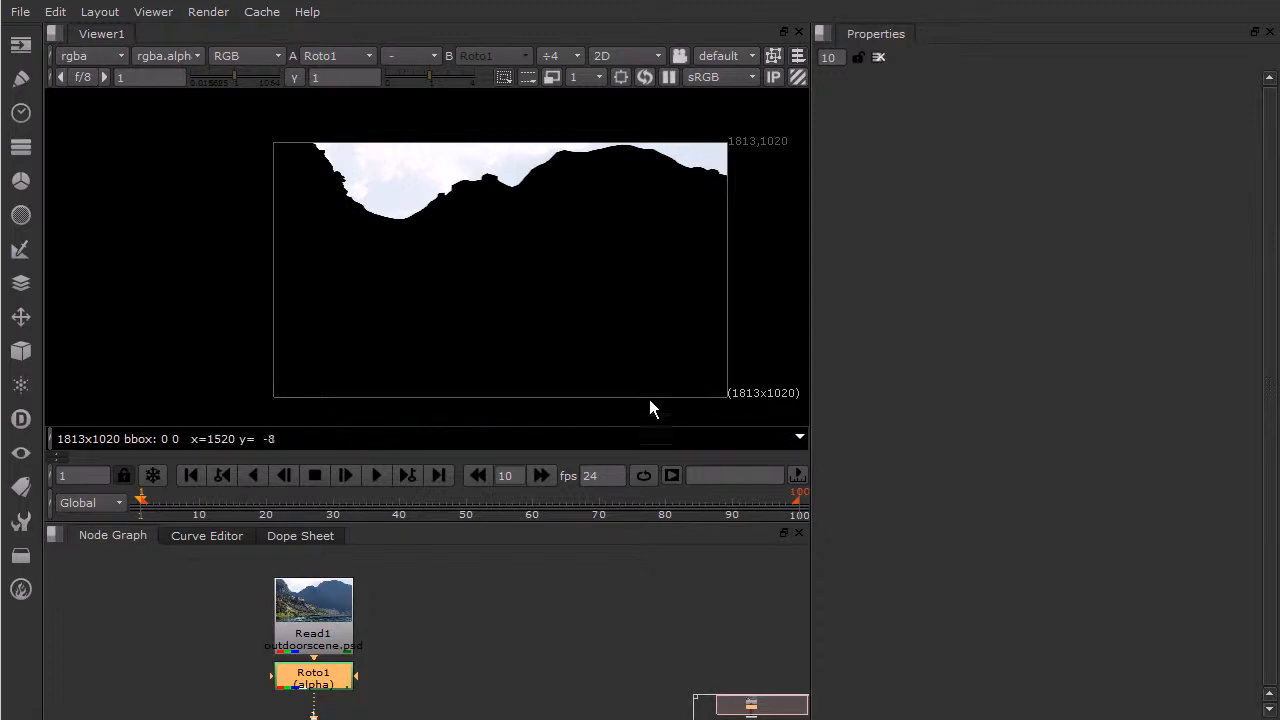
scroll(475, 618, down, 2)
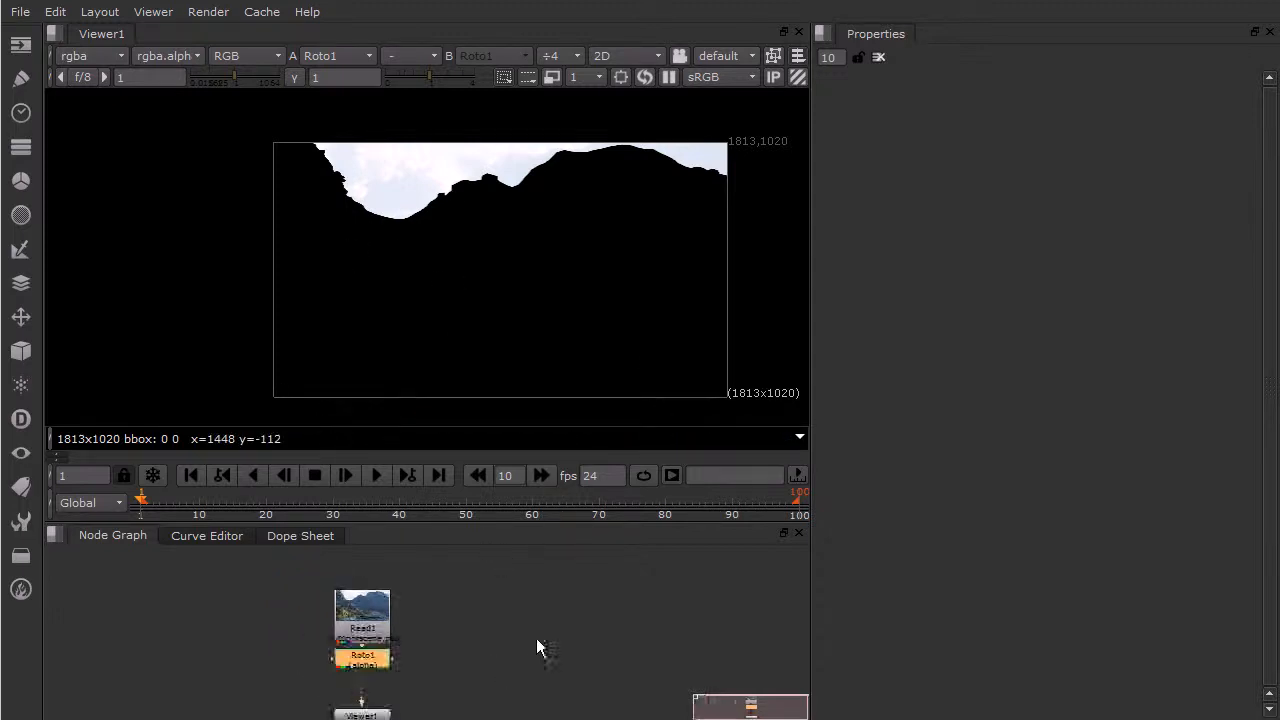
scroll(561, 614, down, 1)
middle_drag(535, 616, 600, 595)
drag(448, 632, 320, 630)
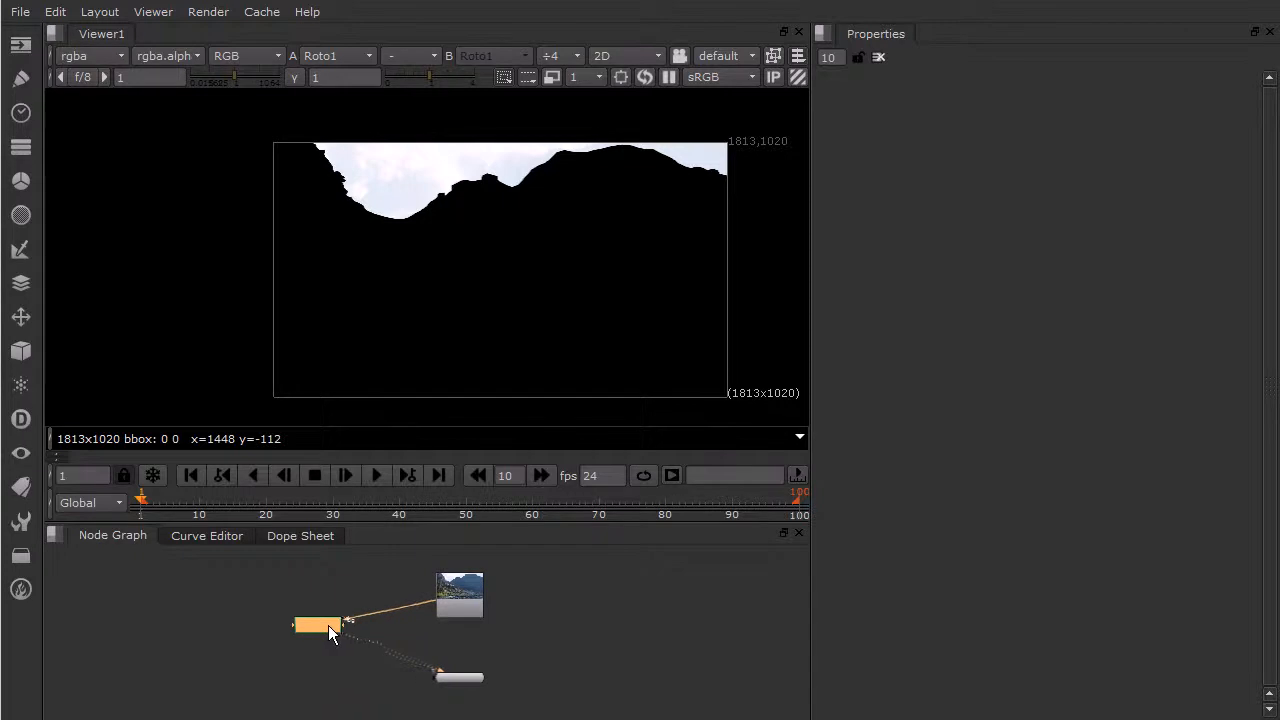
- Add a second Roto node on its own branch from Read1 beside Roto1 and feed it to the viewer
click(463, 600)
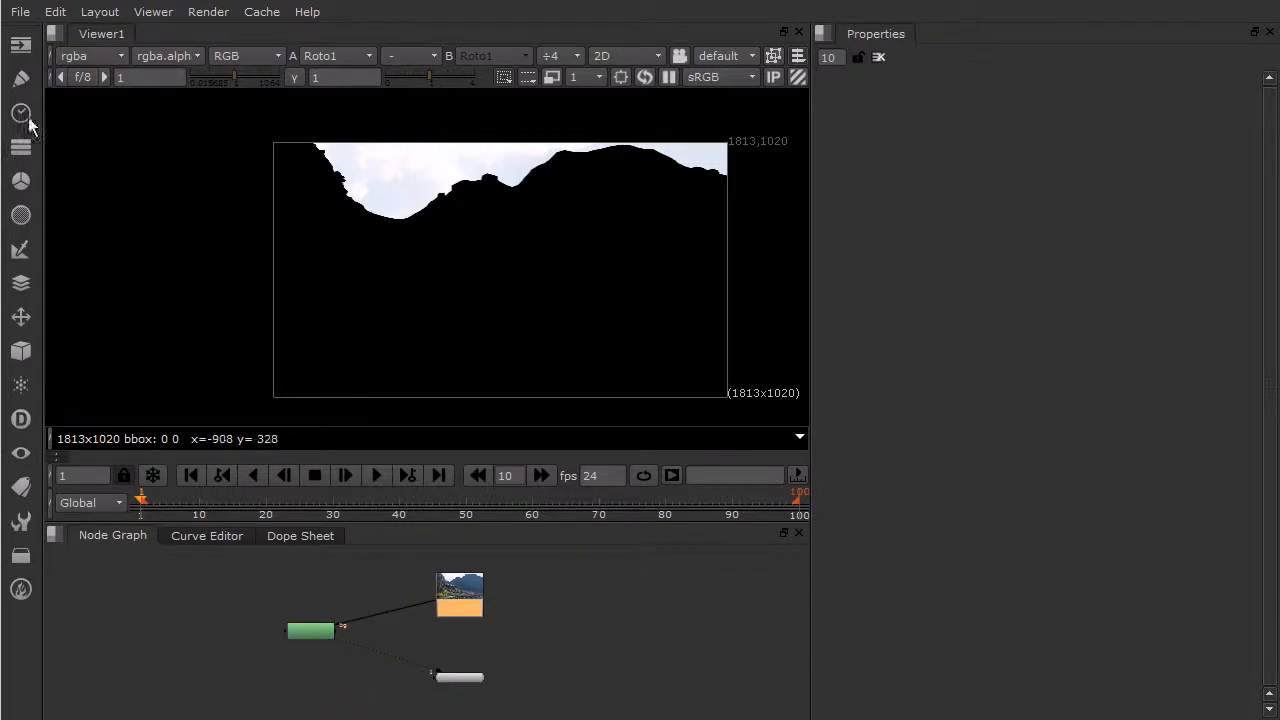
click(20, 145)
click(96, 85)
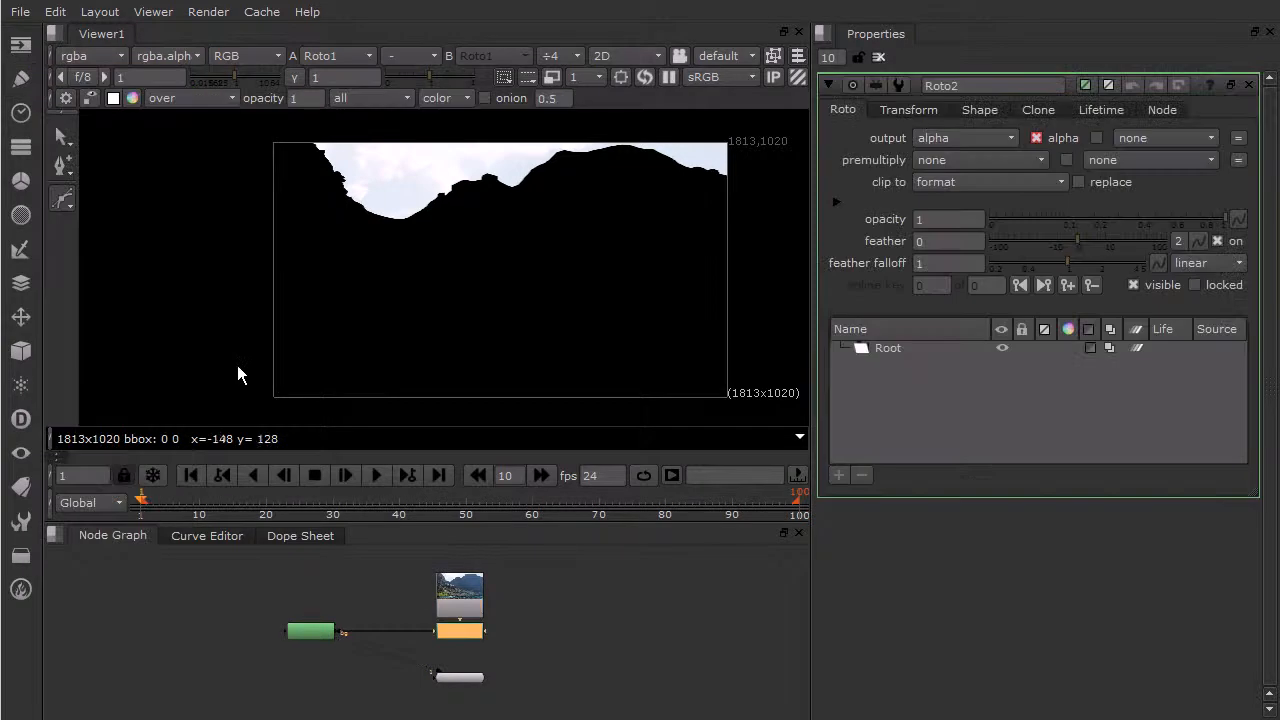
drag(426, 631, 452, 596)
drag(455, 675, 449, 706)
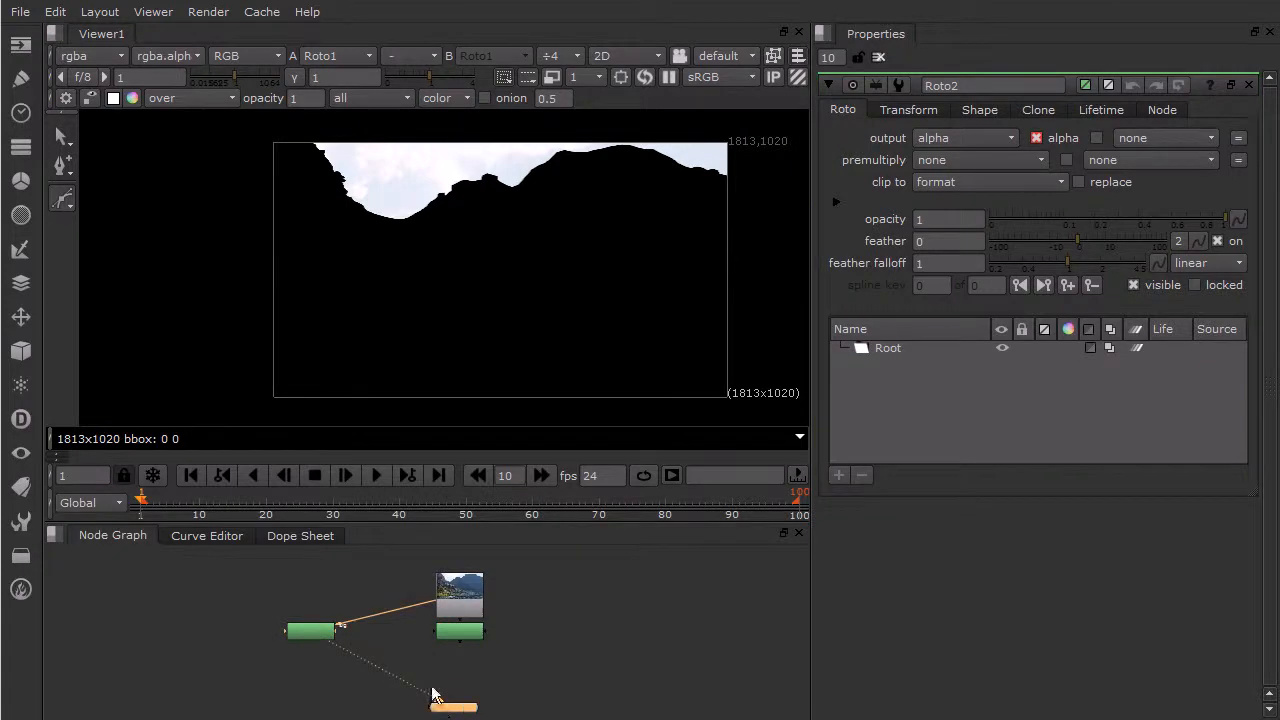
drag(456, 632, 390, 641)
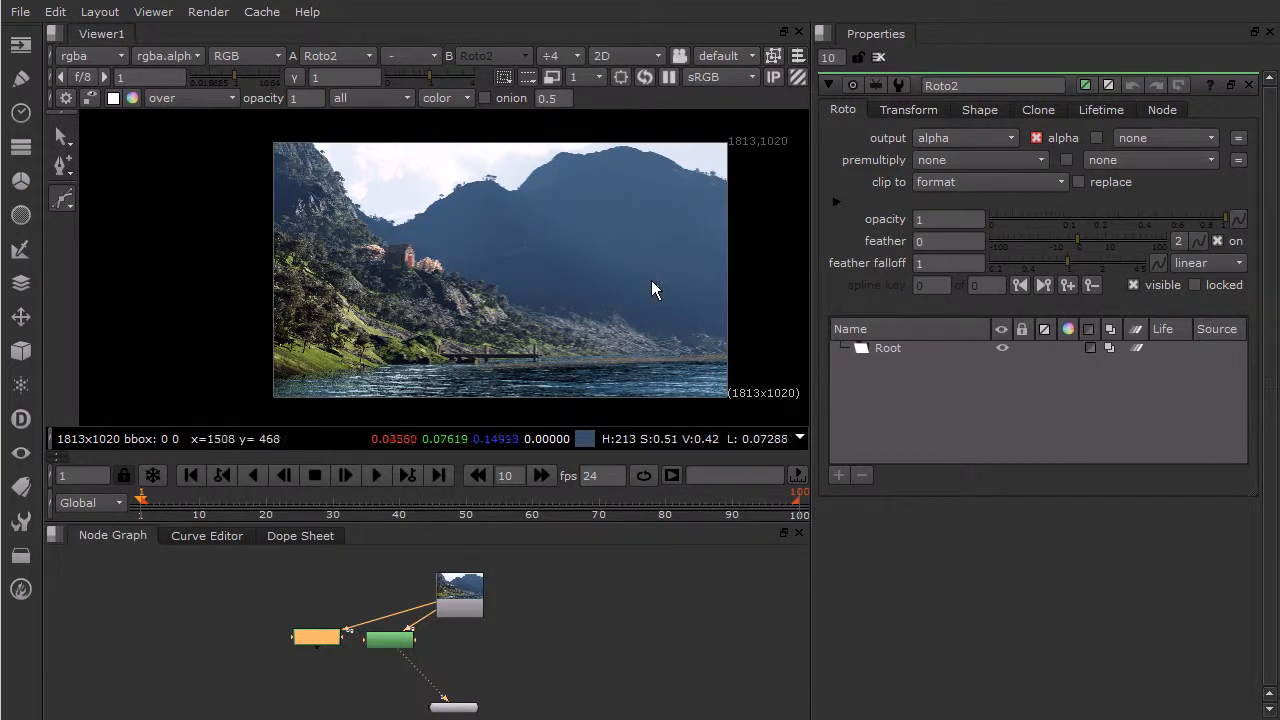
- Start a cusped Bezier at the image's right edge and trace the far mountain's summit down to the notch beside it
click(69, 204)
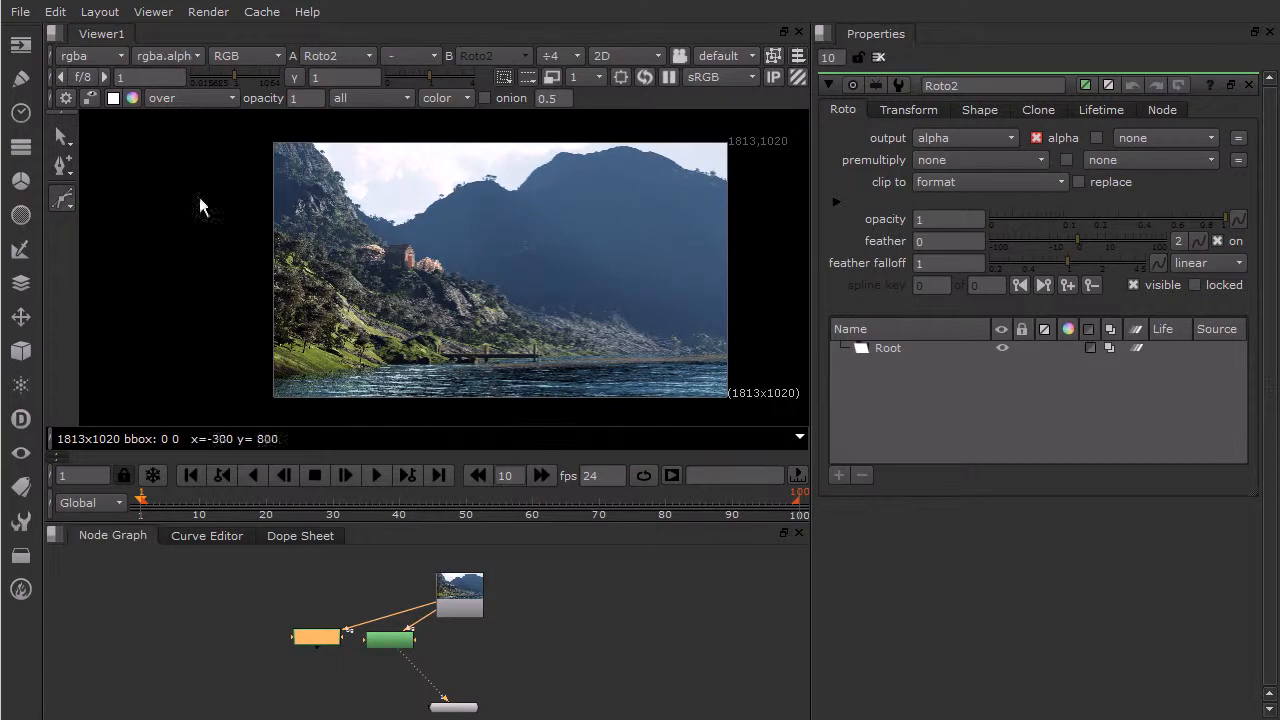
click(71, 207)
click(729, 183)
click(689, 170)
click(666, 152)
click(645, 151)
click(629, 147)
click(611, 147)
click(595, 150)
click(569, 150)
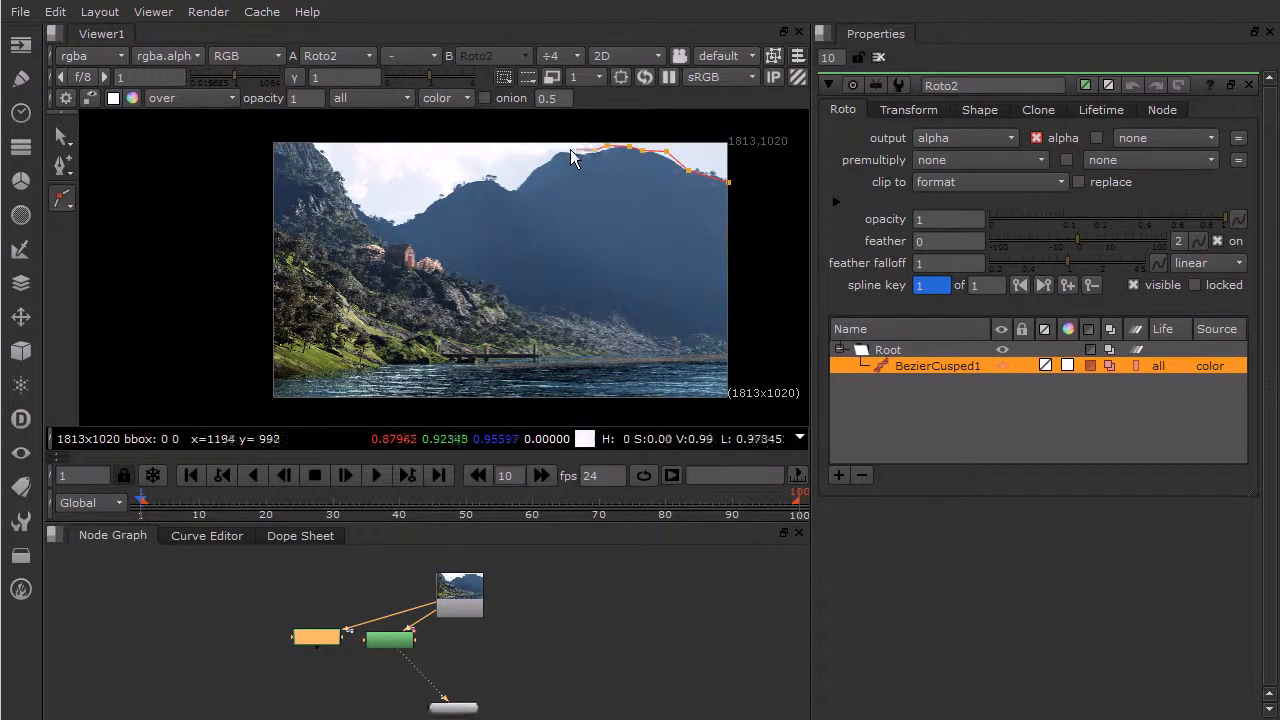
click(524, 177)
click(512, 190)
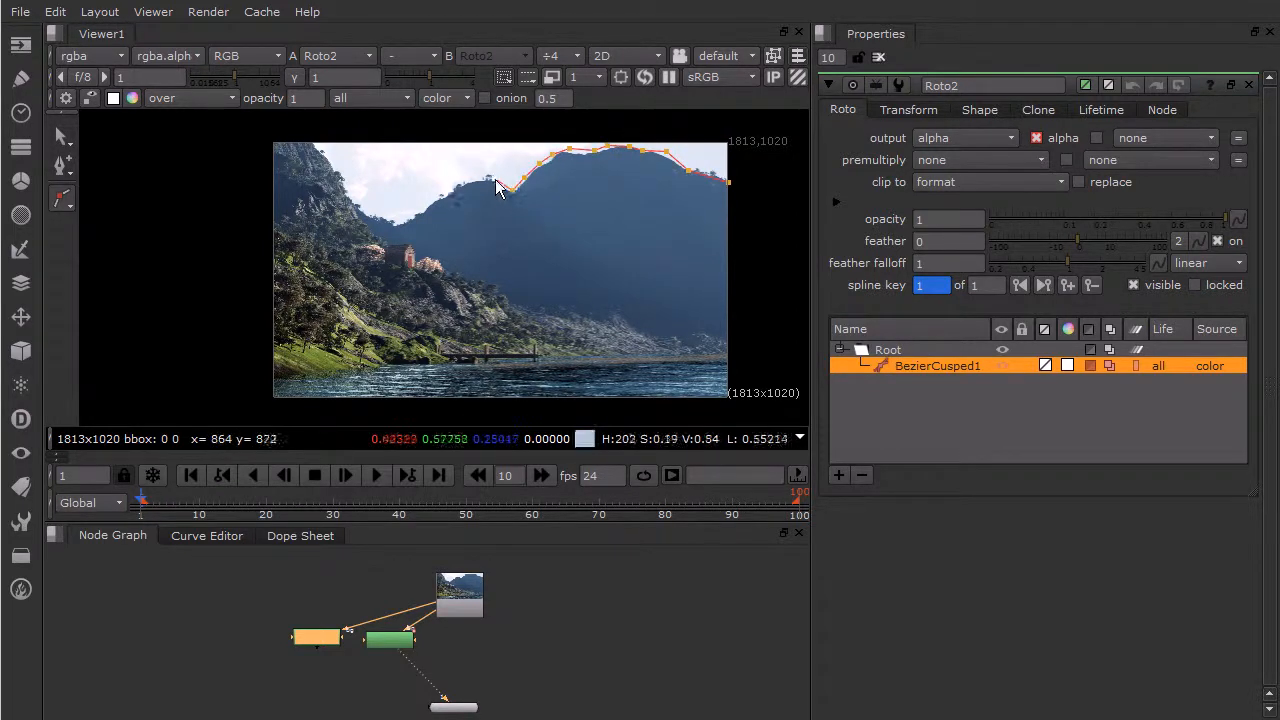
- Continue the cusped Bezier over the lower hill, down to the valley and up to the left cliff's edge
click(493, 179)
click(473, 183)
click(456, 188)
click(438, 201)
click(423, 211)
click(410, 217)
click(399, 225)
click(357, 207)
- Trace the cusped Bezier down the near hillside, around the house and blossoming trees, along the rocky slope
click(358, 225)
click(378, 237)
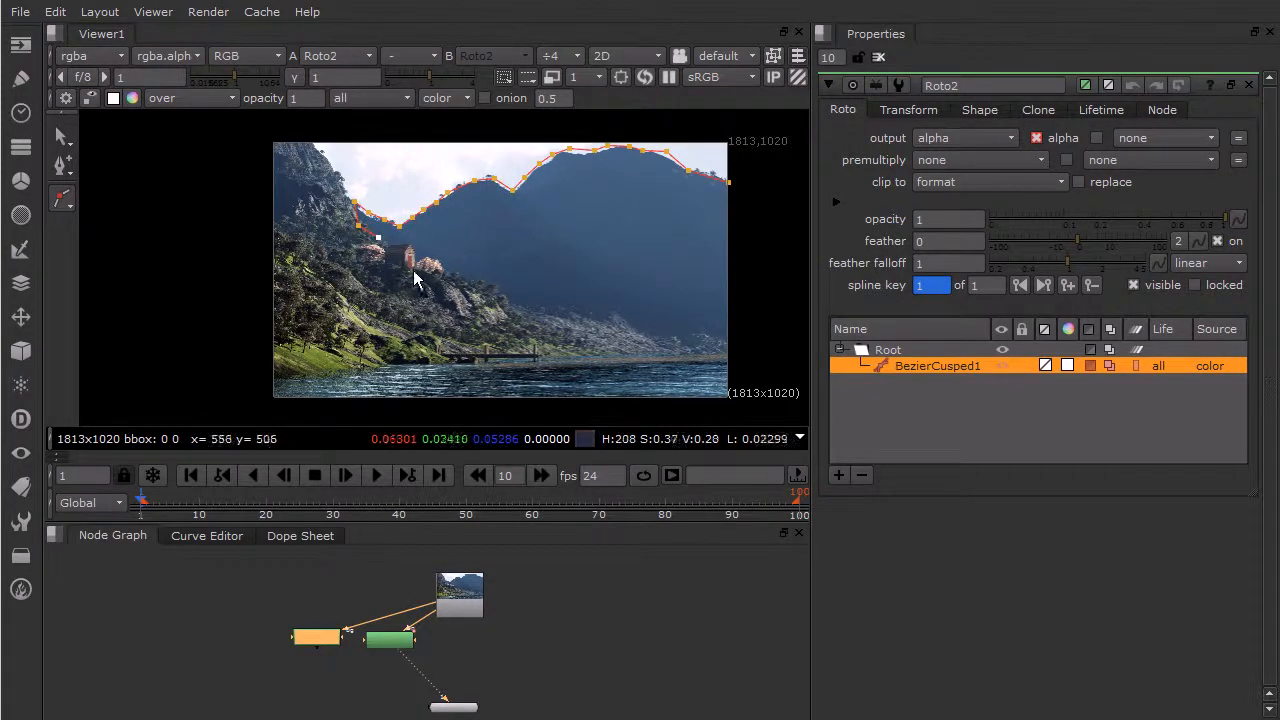
click(397, 244)
click(412, 243)
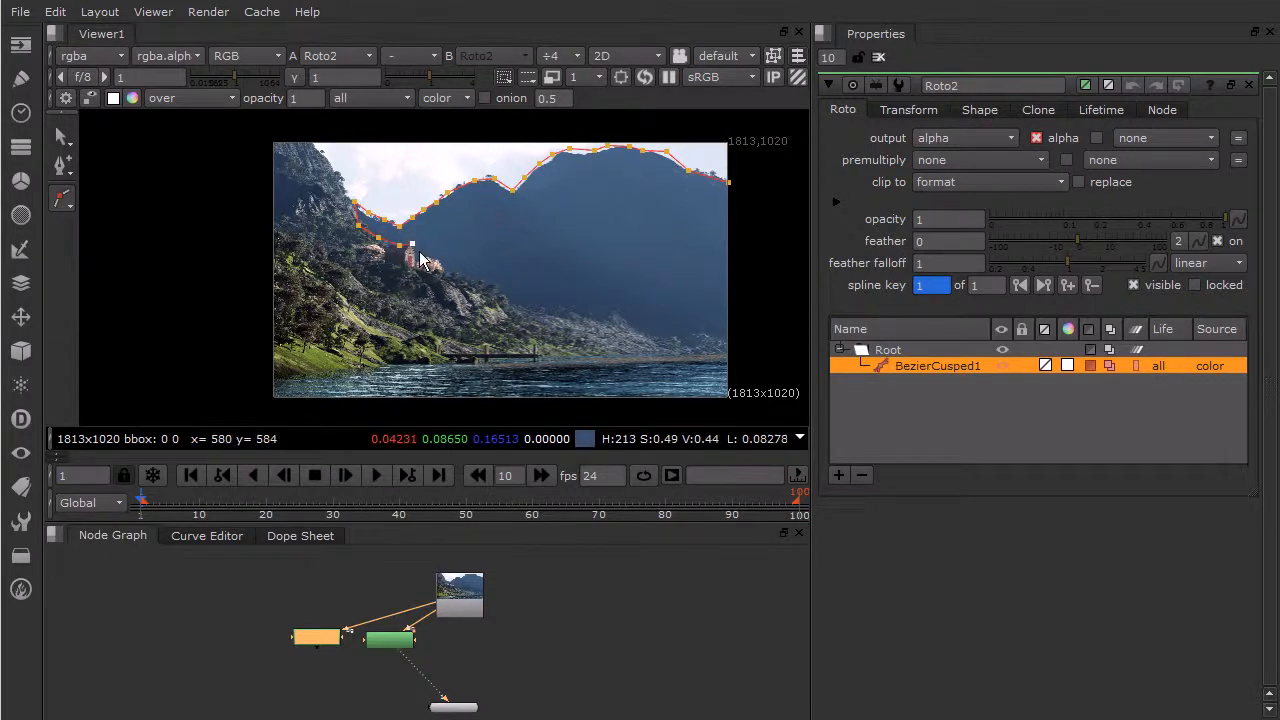
click(469, 278)
click(549, 309)
- Extend the cusped Bezier along the far mountain's base to the image's right edge and close it at its starting point
click(596, 309)
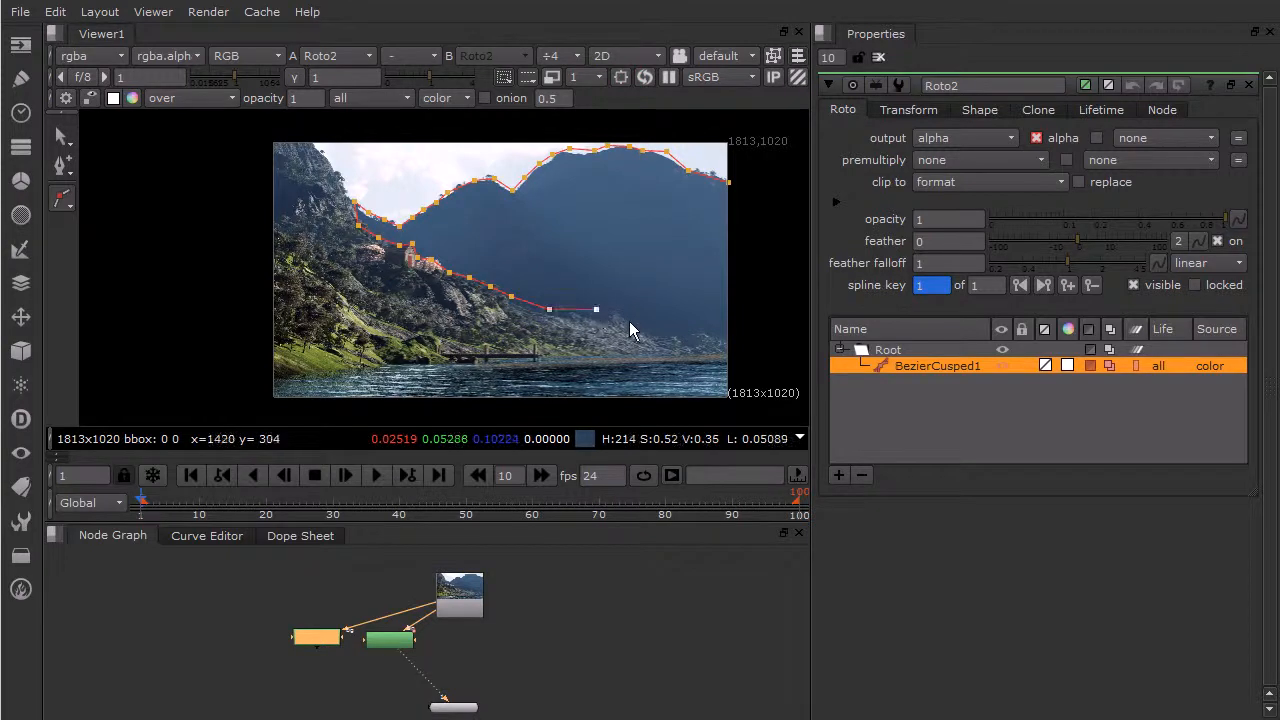
click(617, 316)
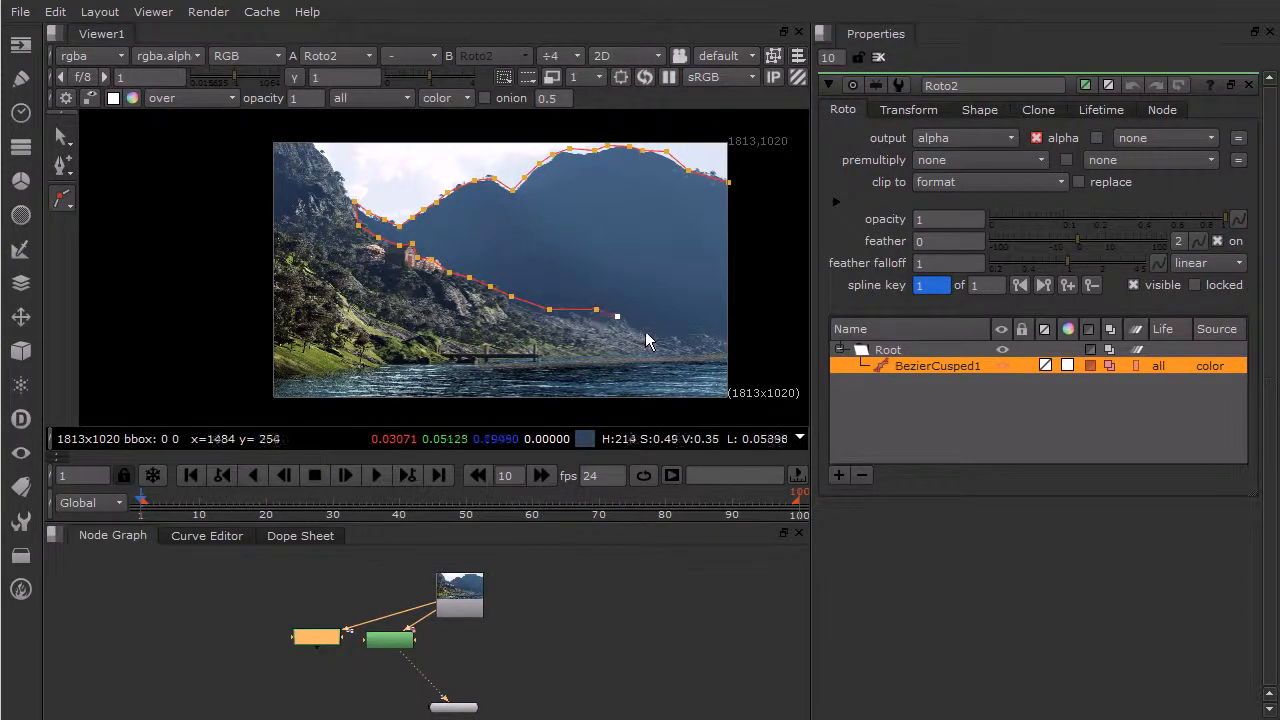
click(731, 334)
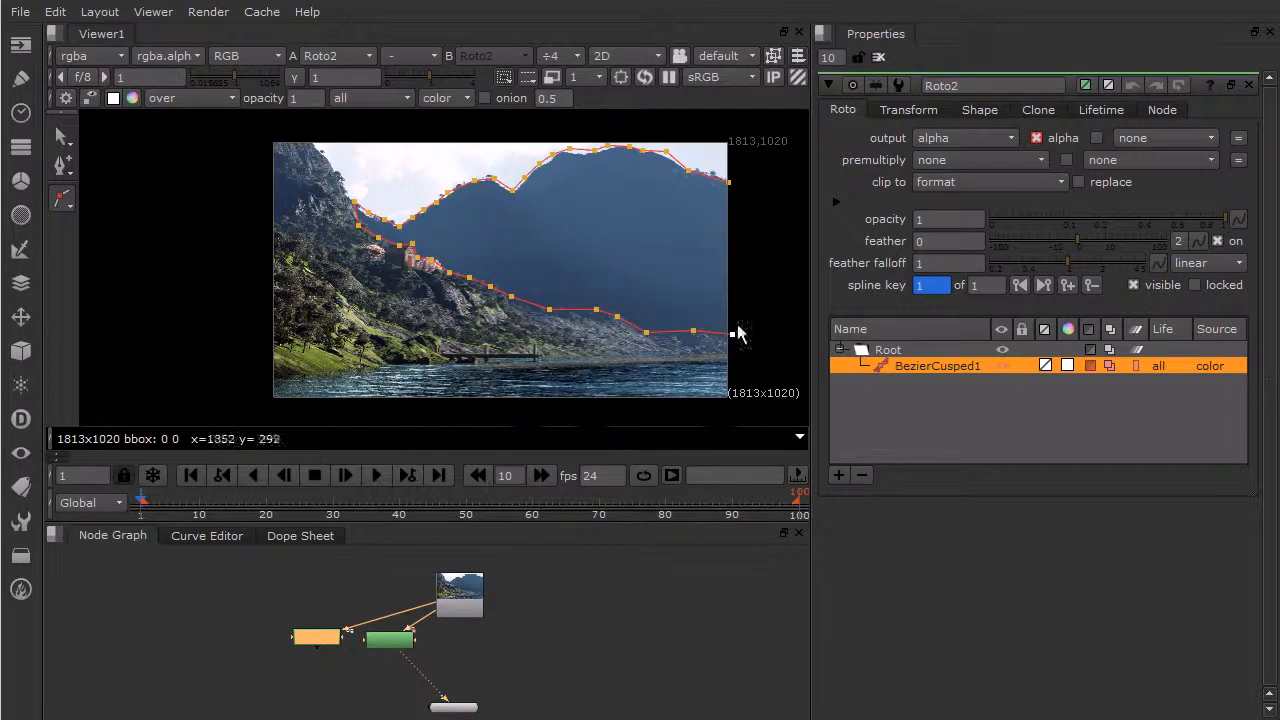
click(730, 185)
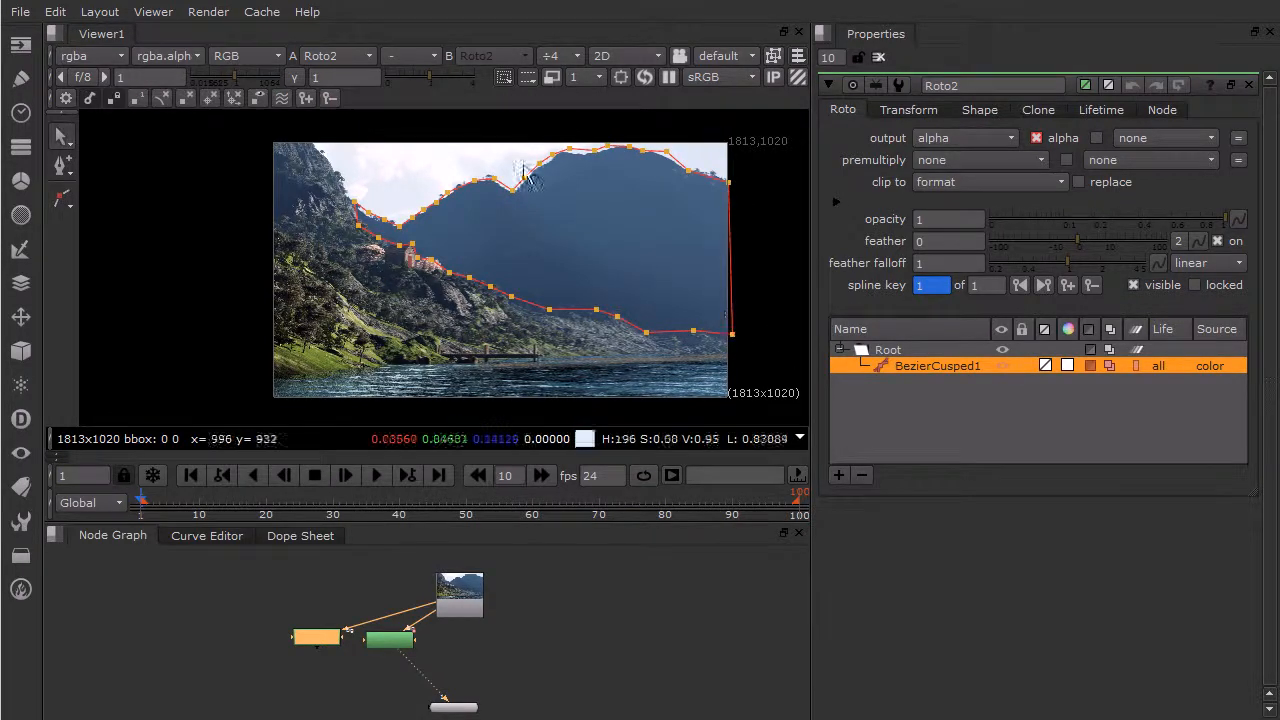
scroll(720, 177, up, 10)
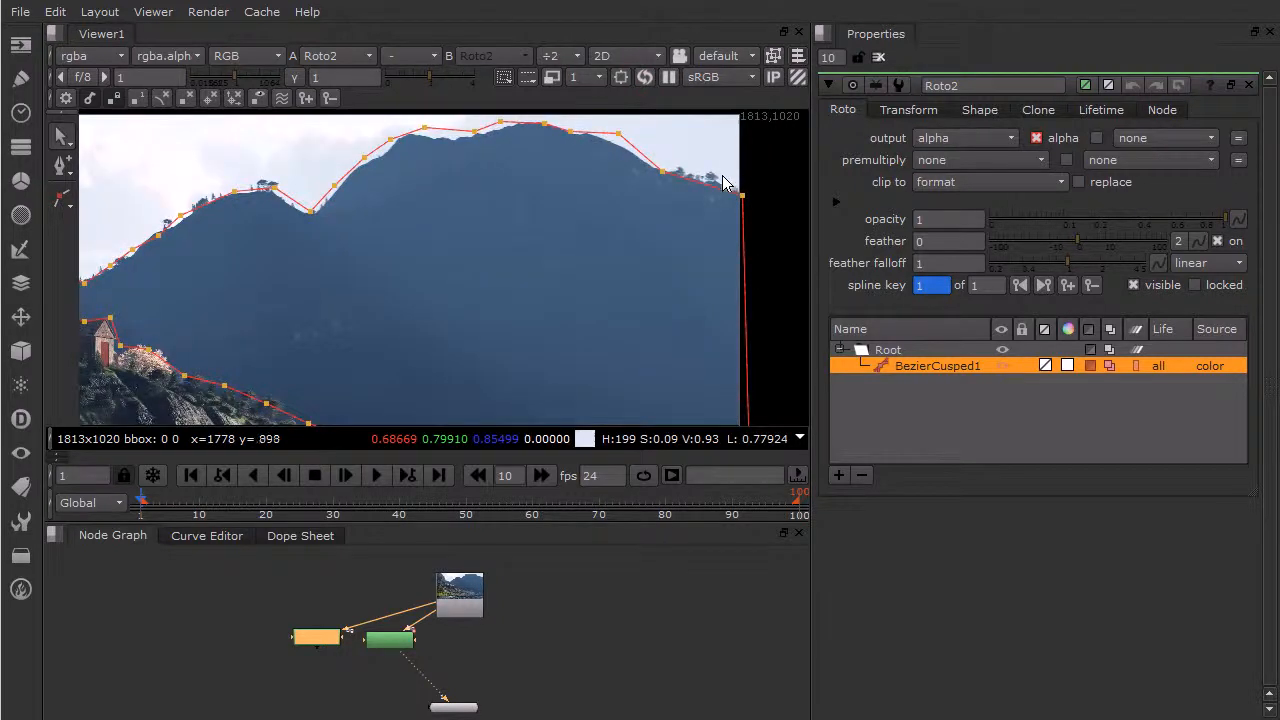
scroll(722, 176, up, 4)
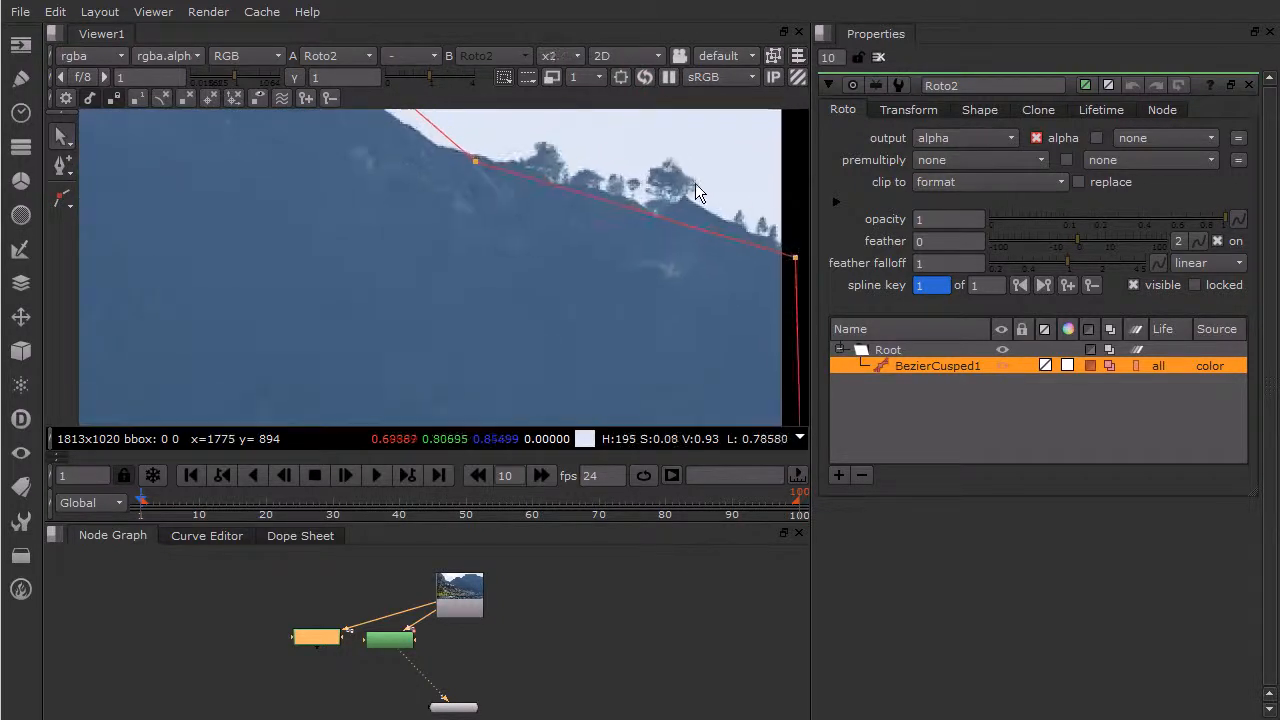
middle_drag(609, 209, 626, 251)
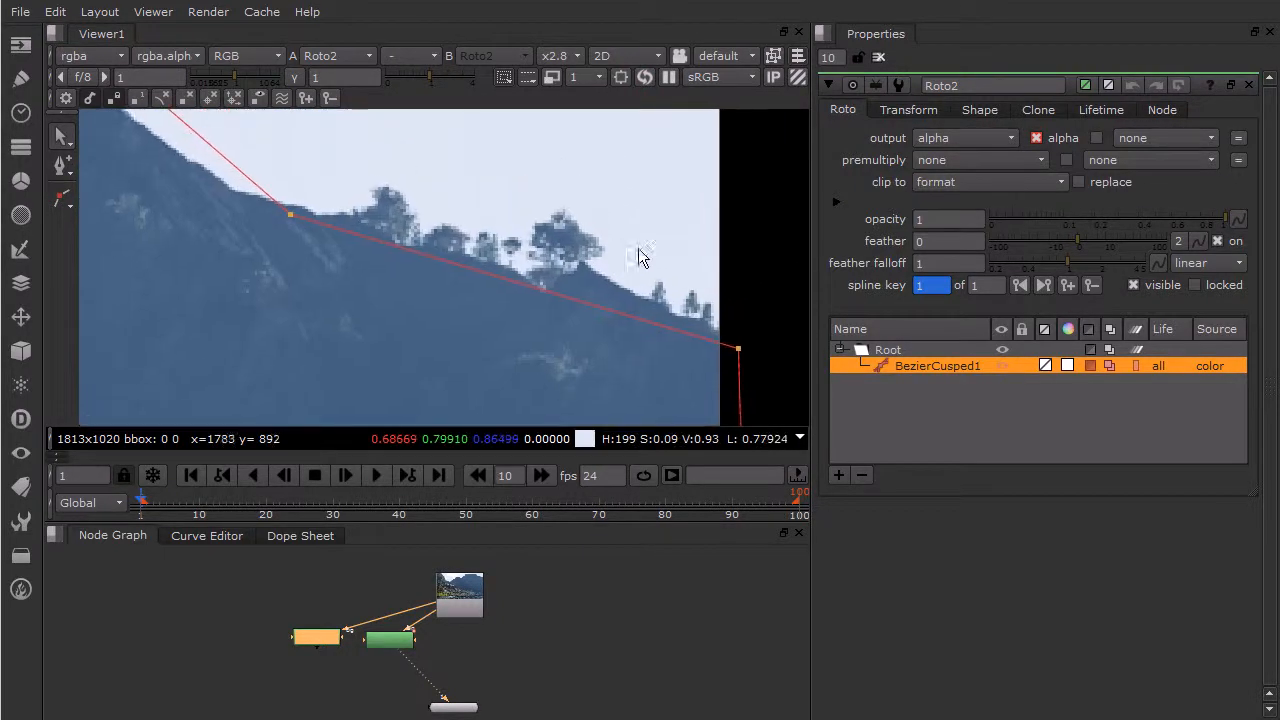
right_click(71, 170)
click(128, 164)
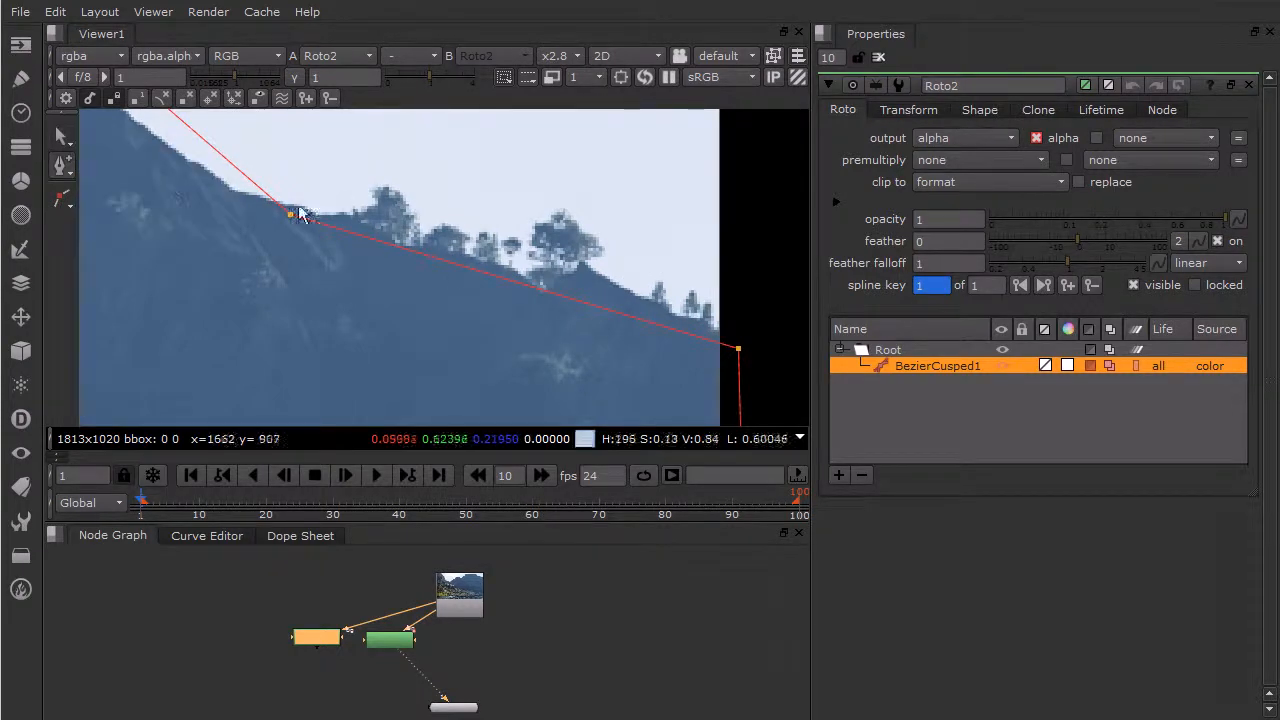
click(674, 330)
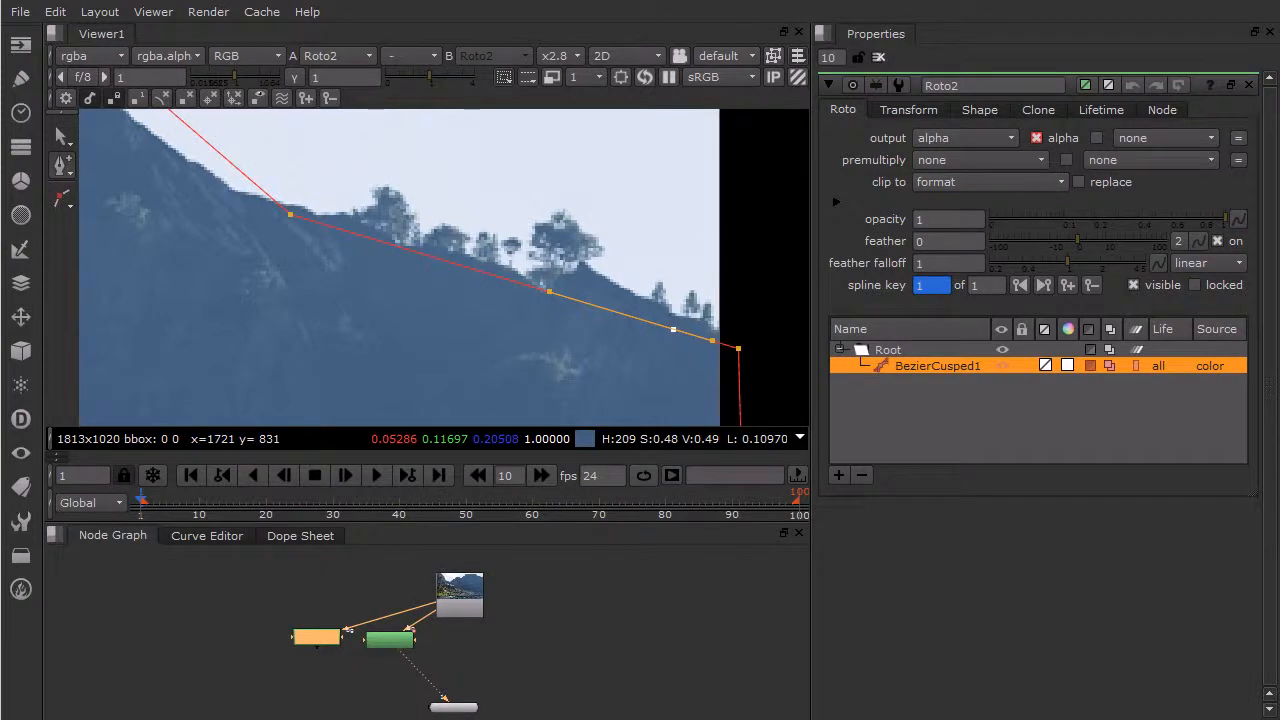
key(Delete)
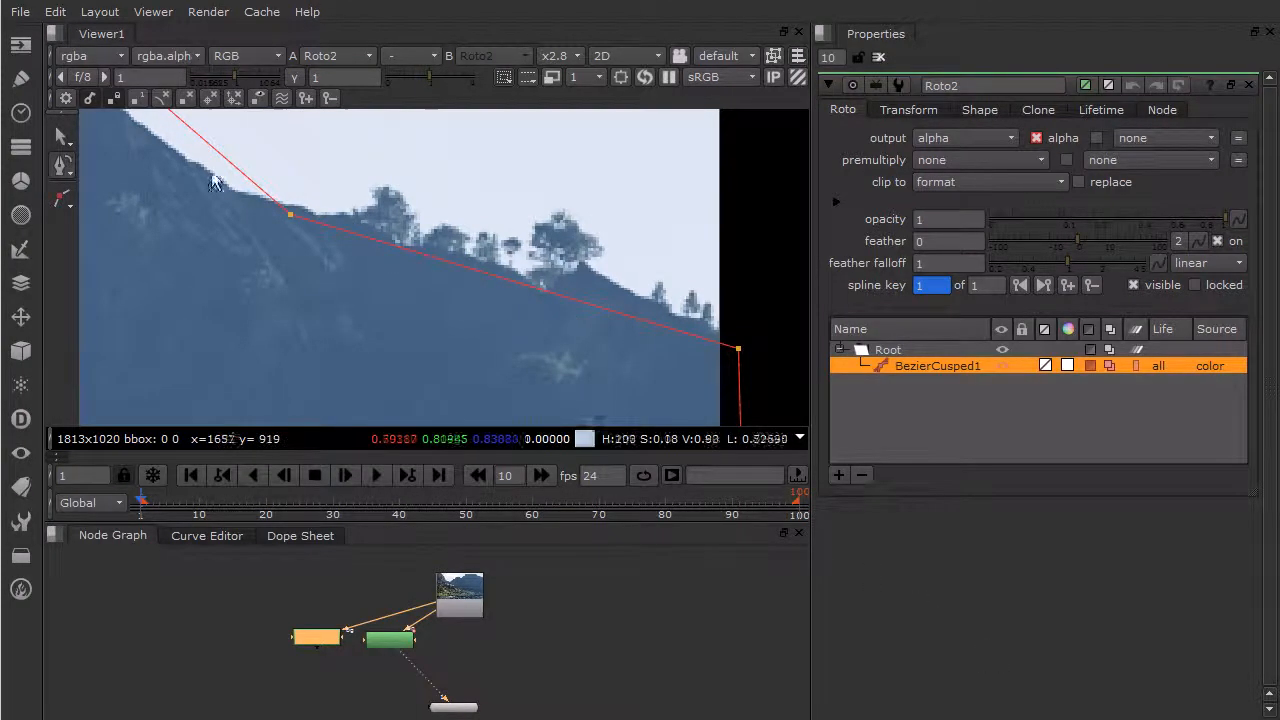
- Add six points to the cusped Bezier's straight segment along the tree-lined ridge beside the image's right edge
click(63, 166)
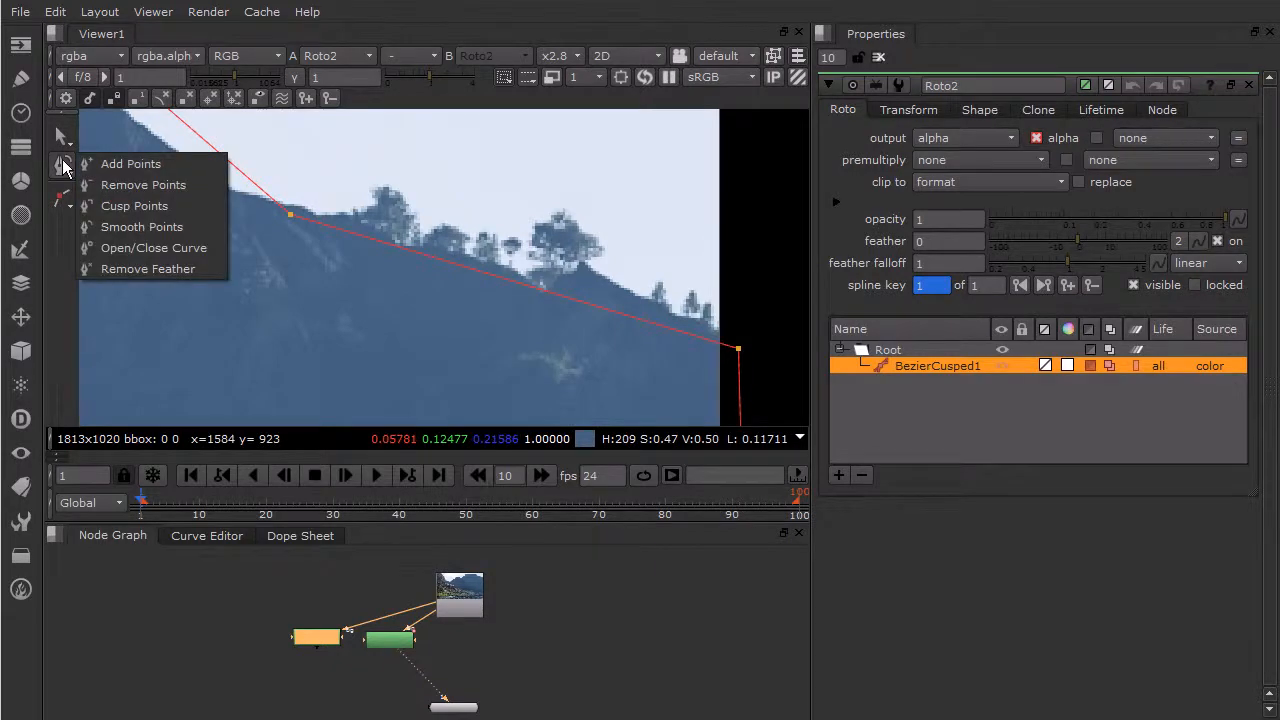
click(110, 164)
click(578, 300)
click(692, 335)
click(634, 317)
click(566, 297)
click(496, 276)
click(417, 251)
click(357, 235)
drag(362, 237, 358, 233)
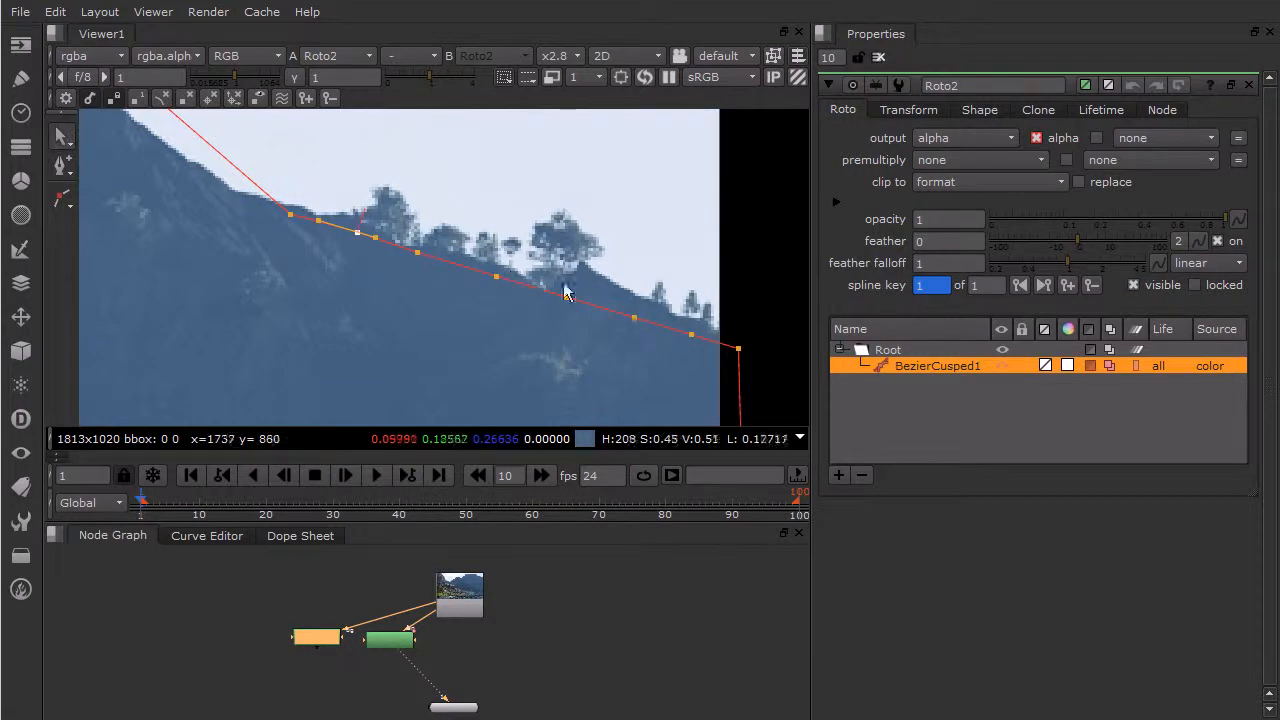
- Reshape the Bezier around the small trees at the image's right edge by moving four of the added points onto their outlines
mouse_move(691, 334)
mouse_down()
mouse_move(705, 304)
mouse_move(712, 326)
mouse_up()
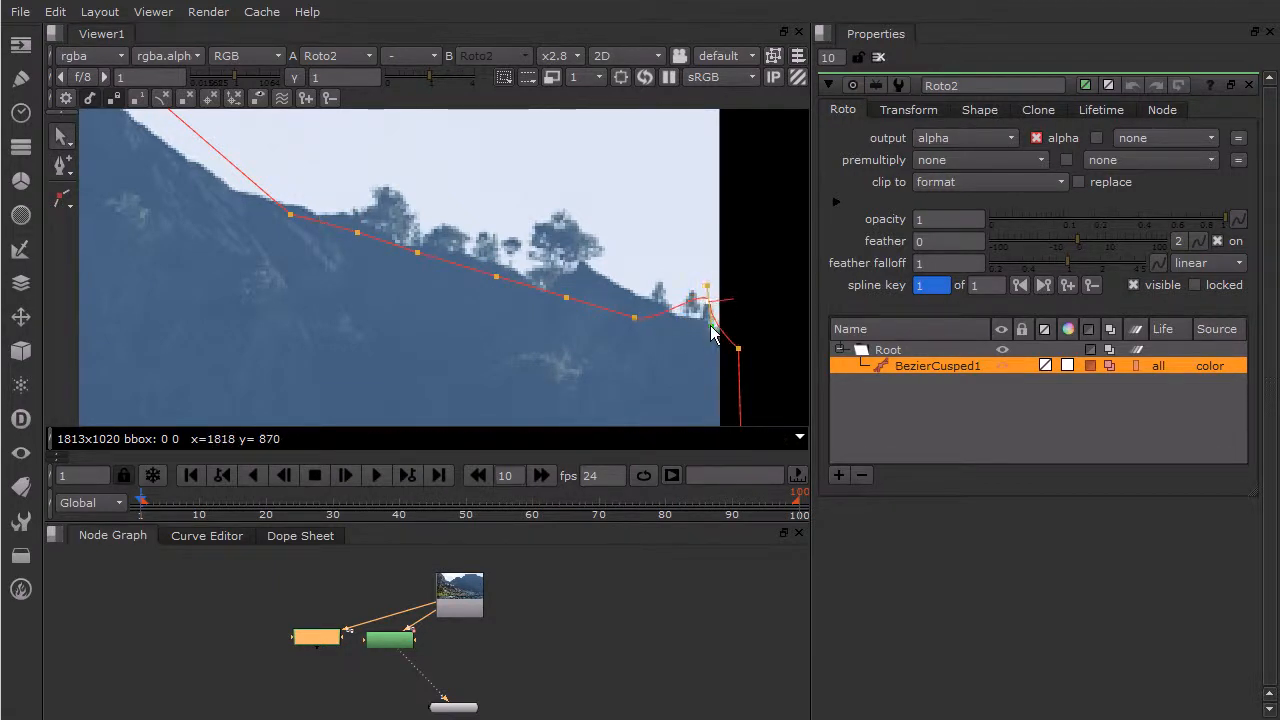
drag(634, 317, 687, 280)
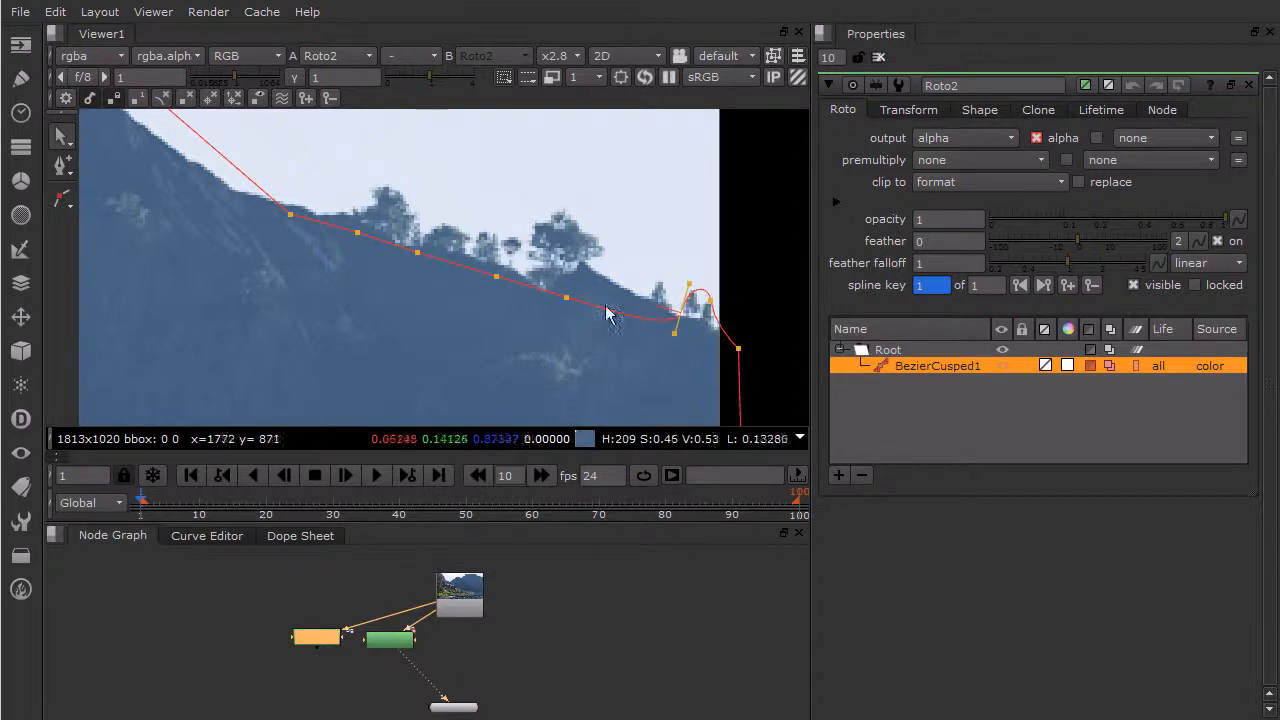
drag(565, 298, 664, 282)
ctrl+alt+drag(498, 274, 645, 294)
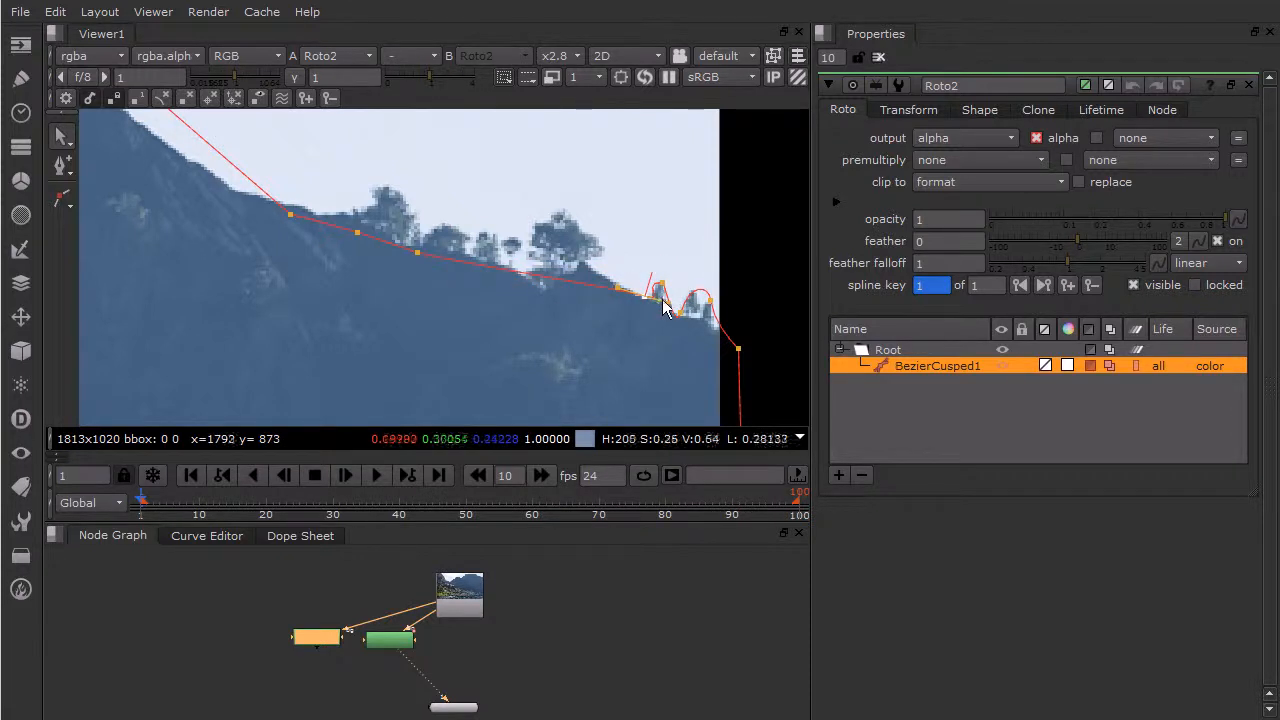
- Wrap the Bezier around the large tree on the ridge by moving the next three points to its base, crown and far side
drag(417, 252, 605, 277)
drag(358, 232, 567, 222)
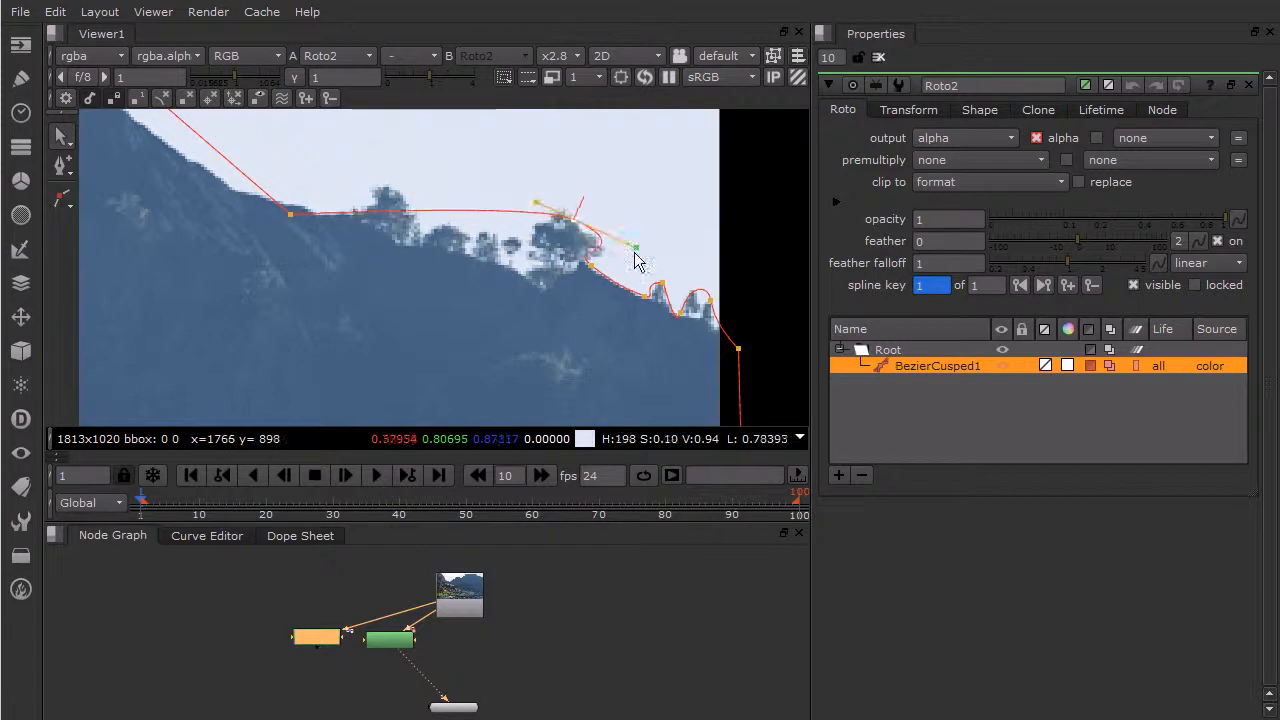
drag(290, 214, 536, 246)
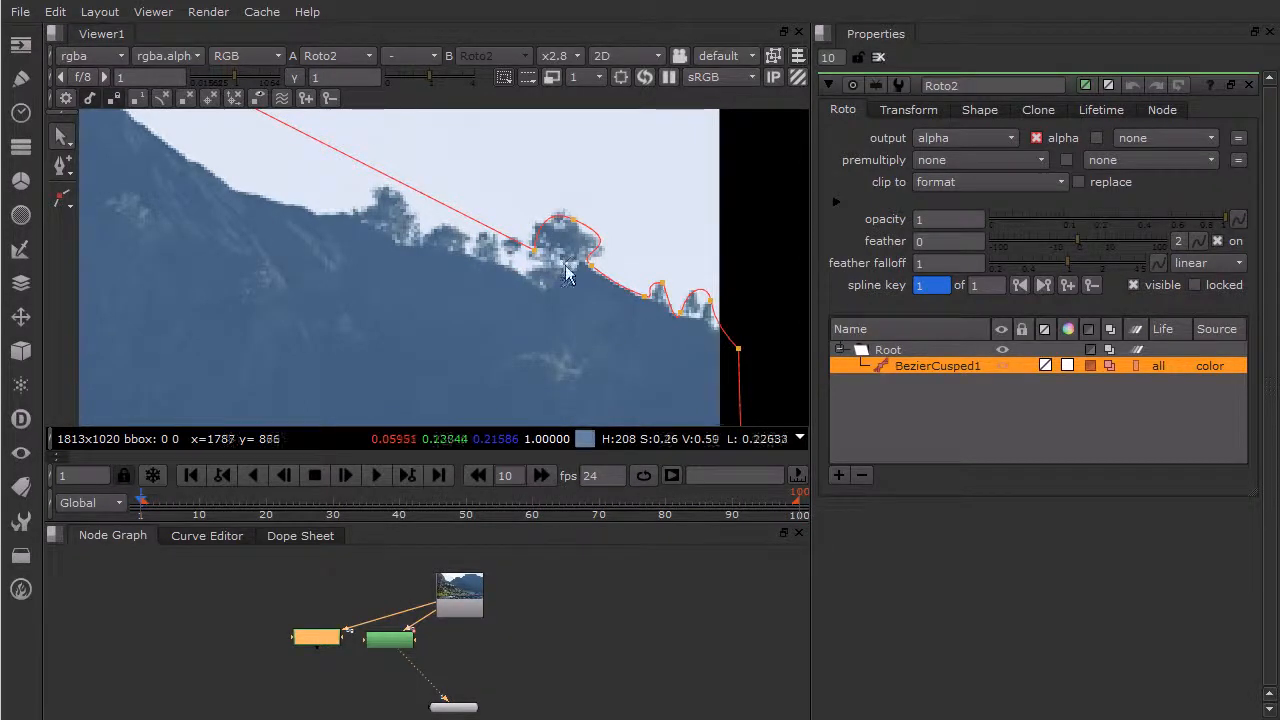
- Set Roto2's premultiply to rgba to isolate the far mountain, and deselect the nodes
middle_drag(181, 195, 548, 333)
middle_drag(243, 215, 670, 305)
scroll(509, 310, down, 3)
scroll(509, 310, down, 5)
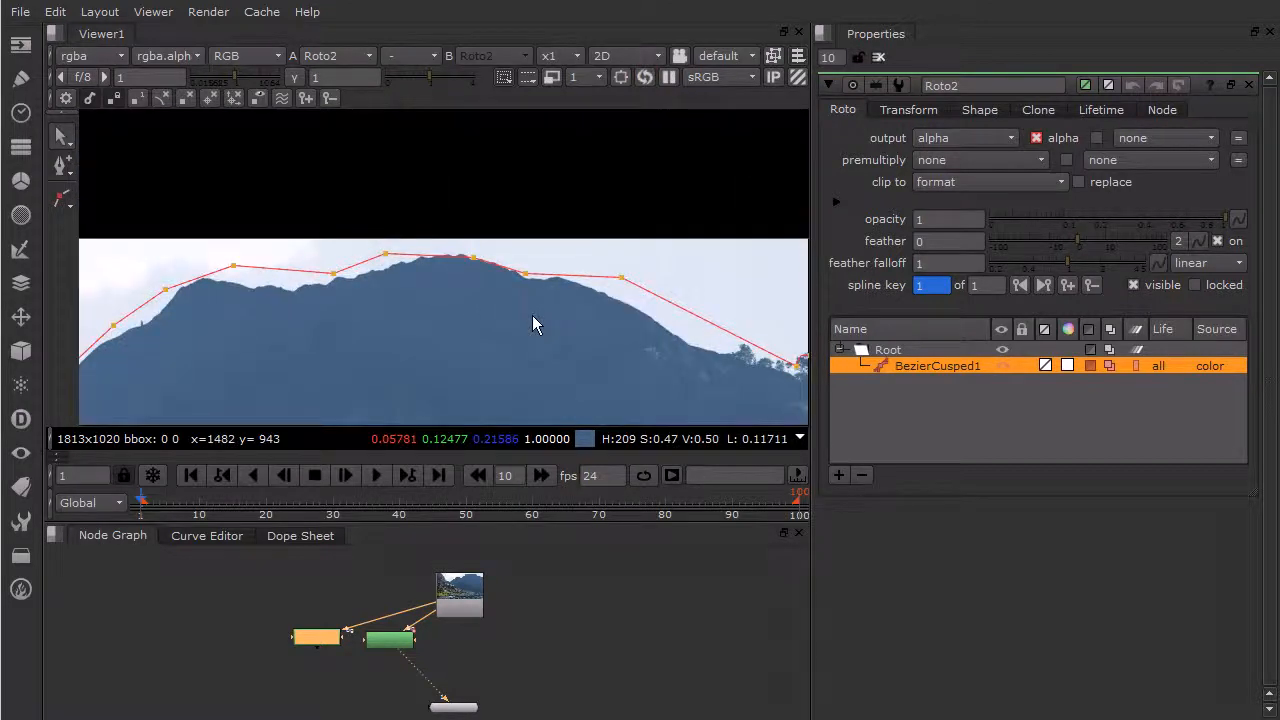
middle_drag(528, 359, 596, 221)
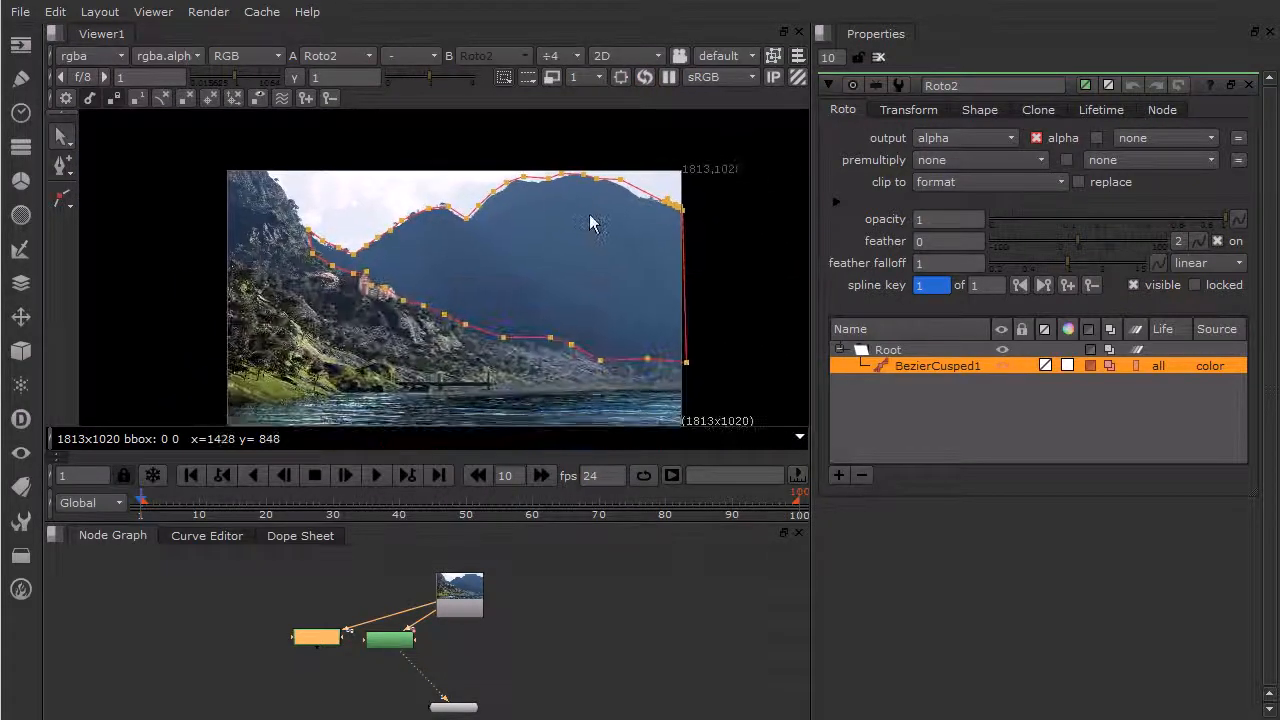
middle_drag(501, 319, 451, 303)
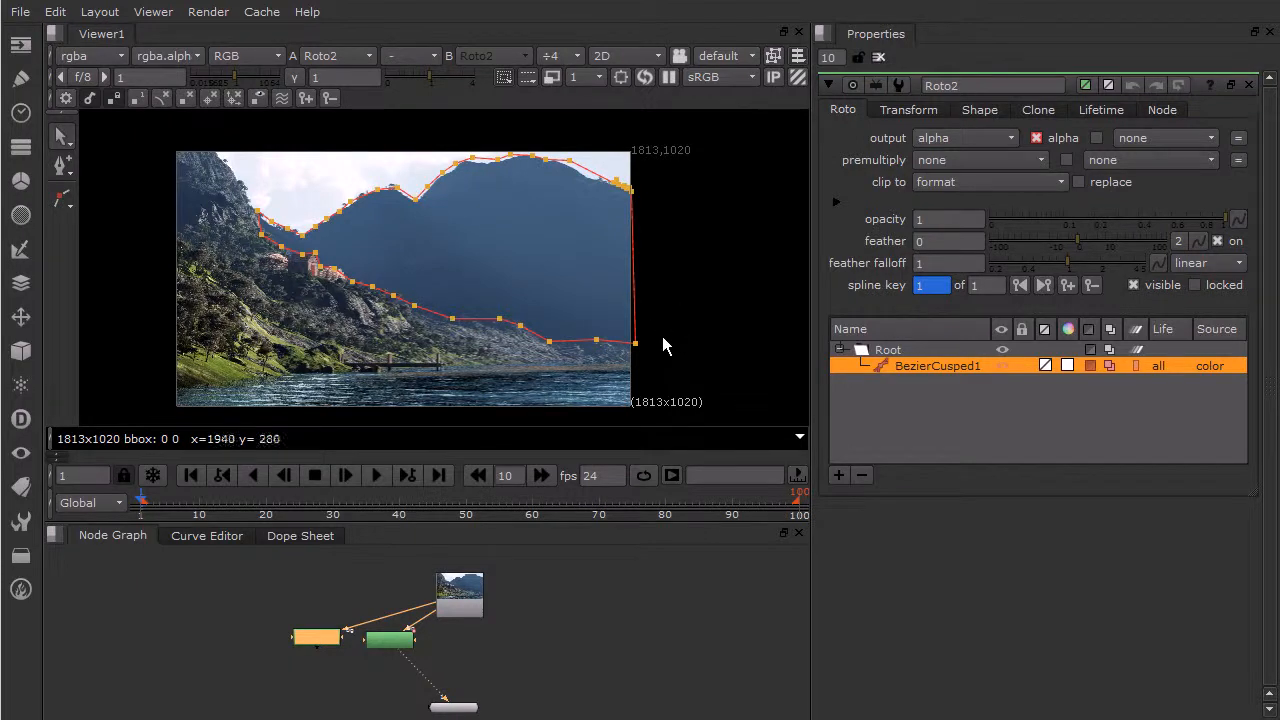
click(961, 162)
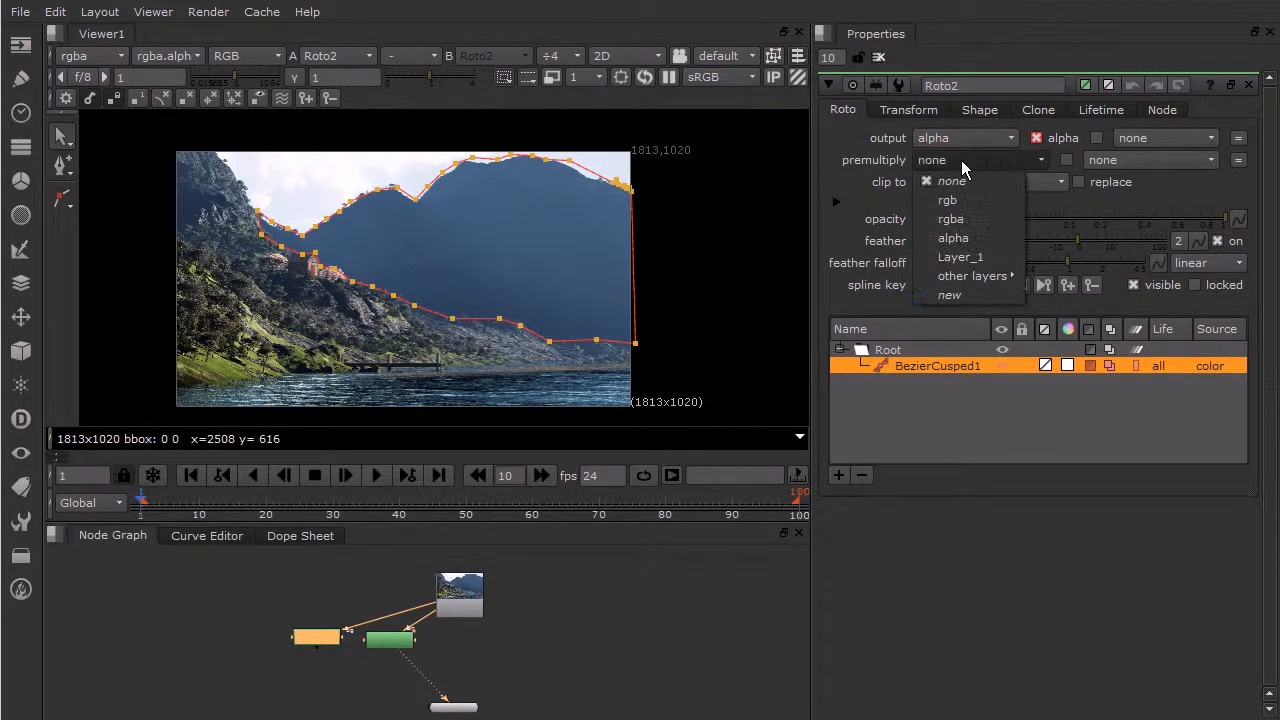
click(960, 219)
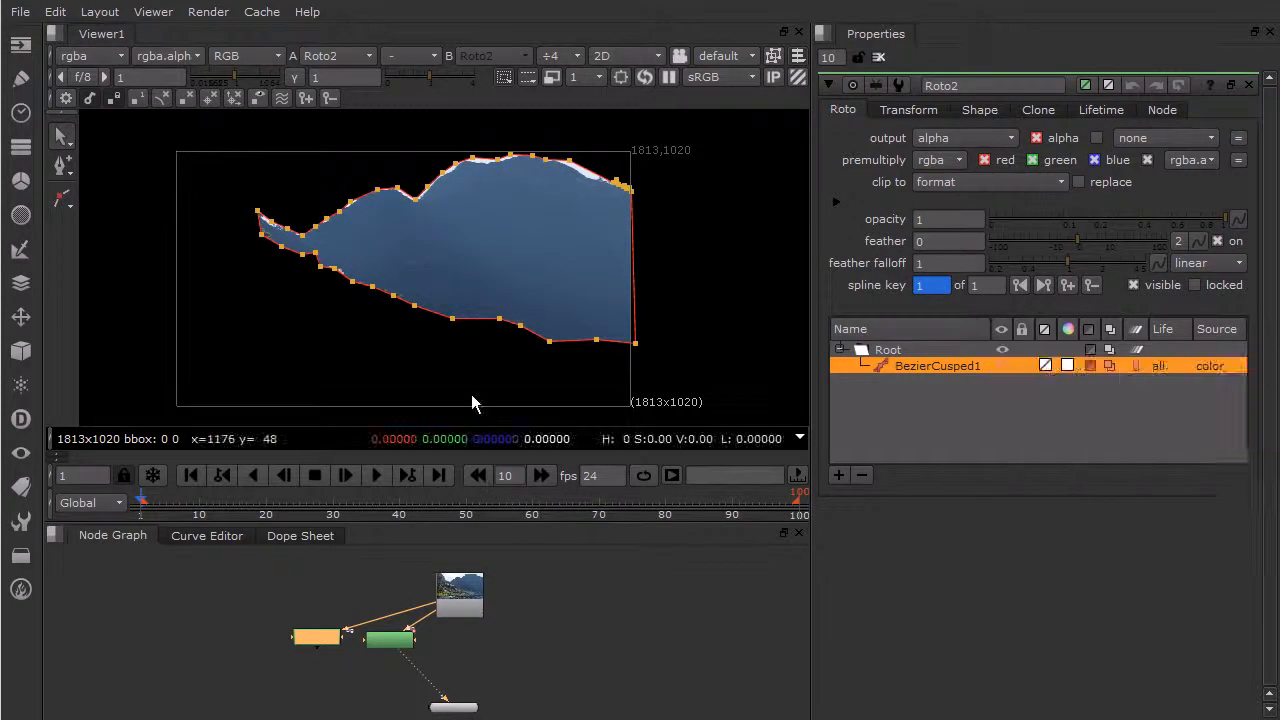
click(665, 636)
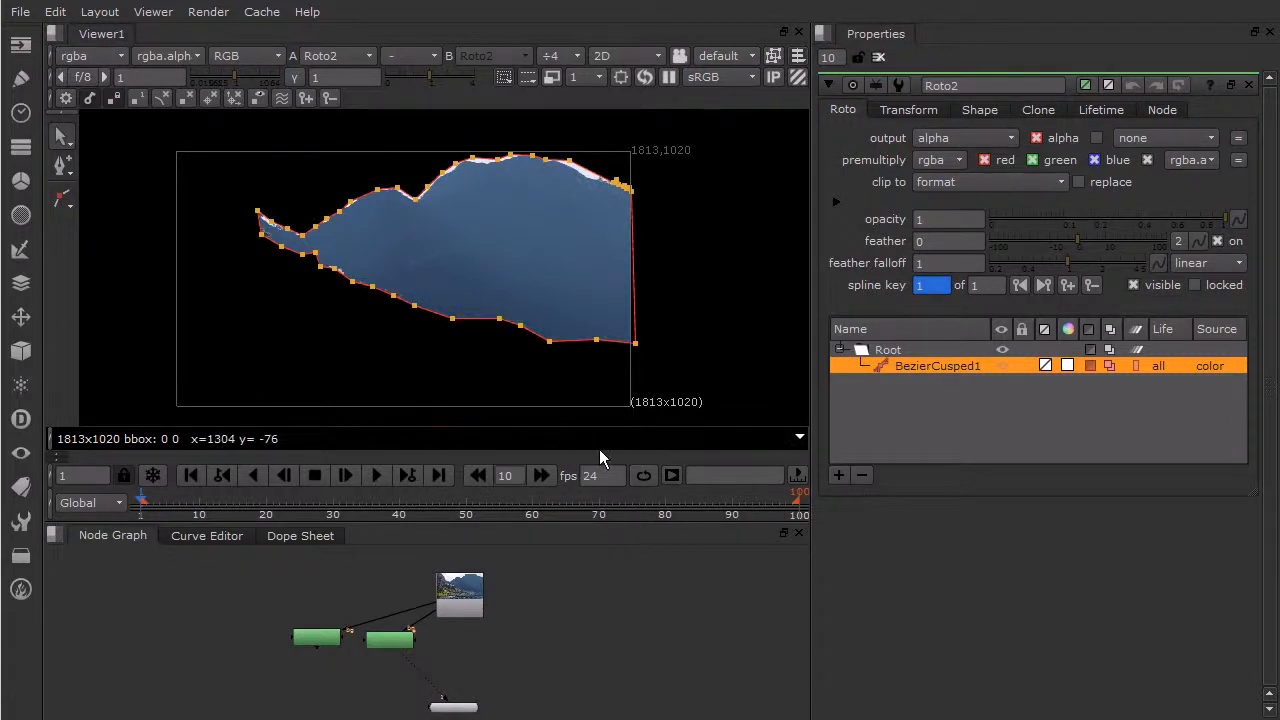
mouse_move(600, 454)
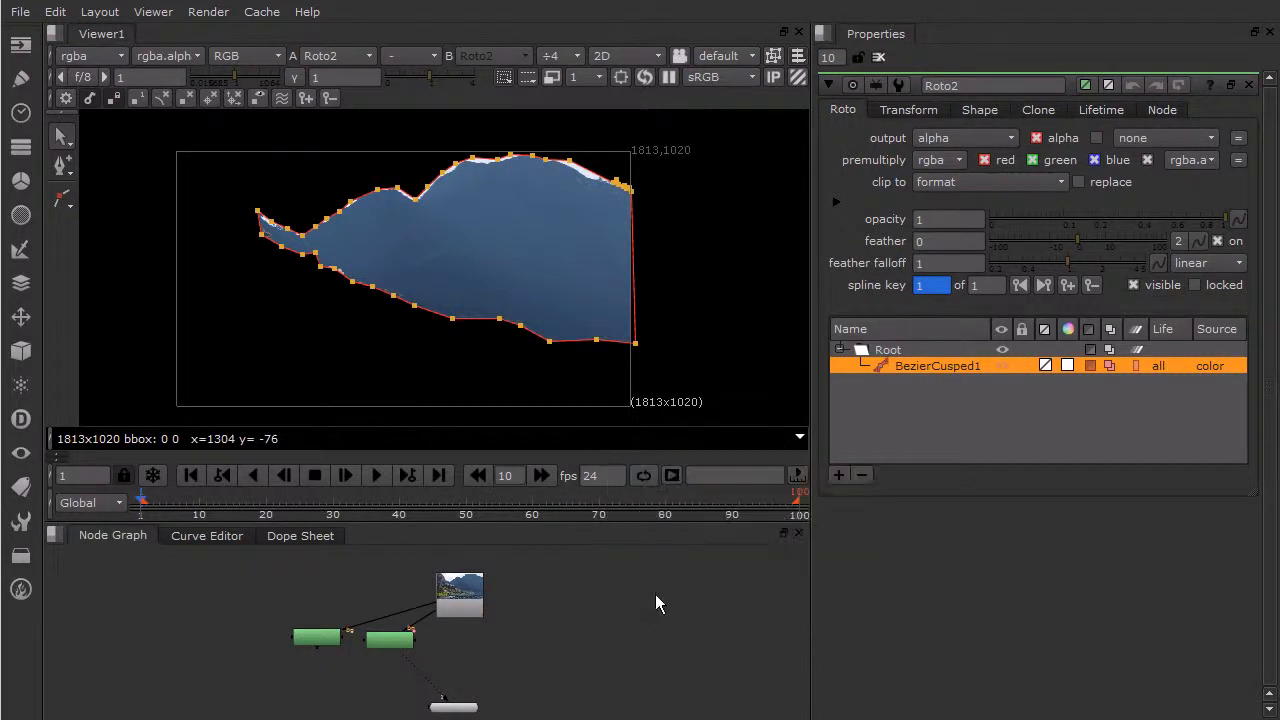